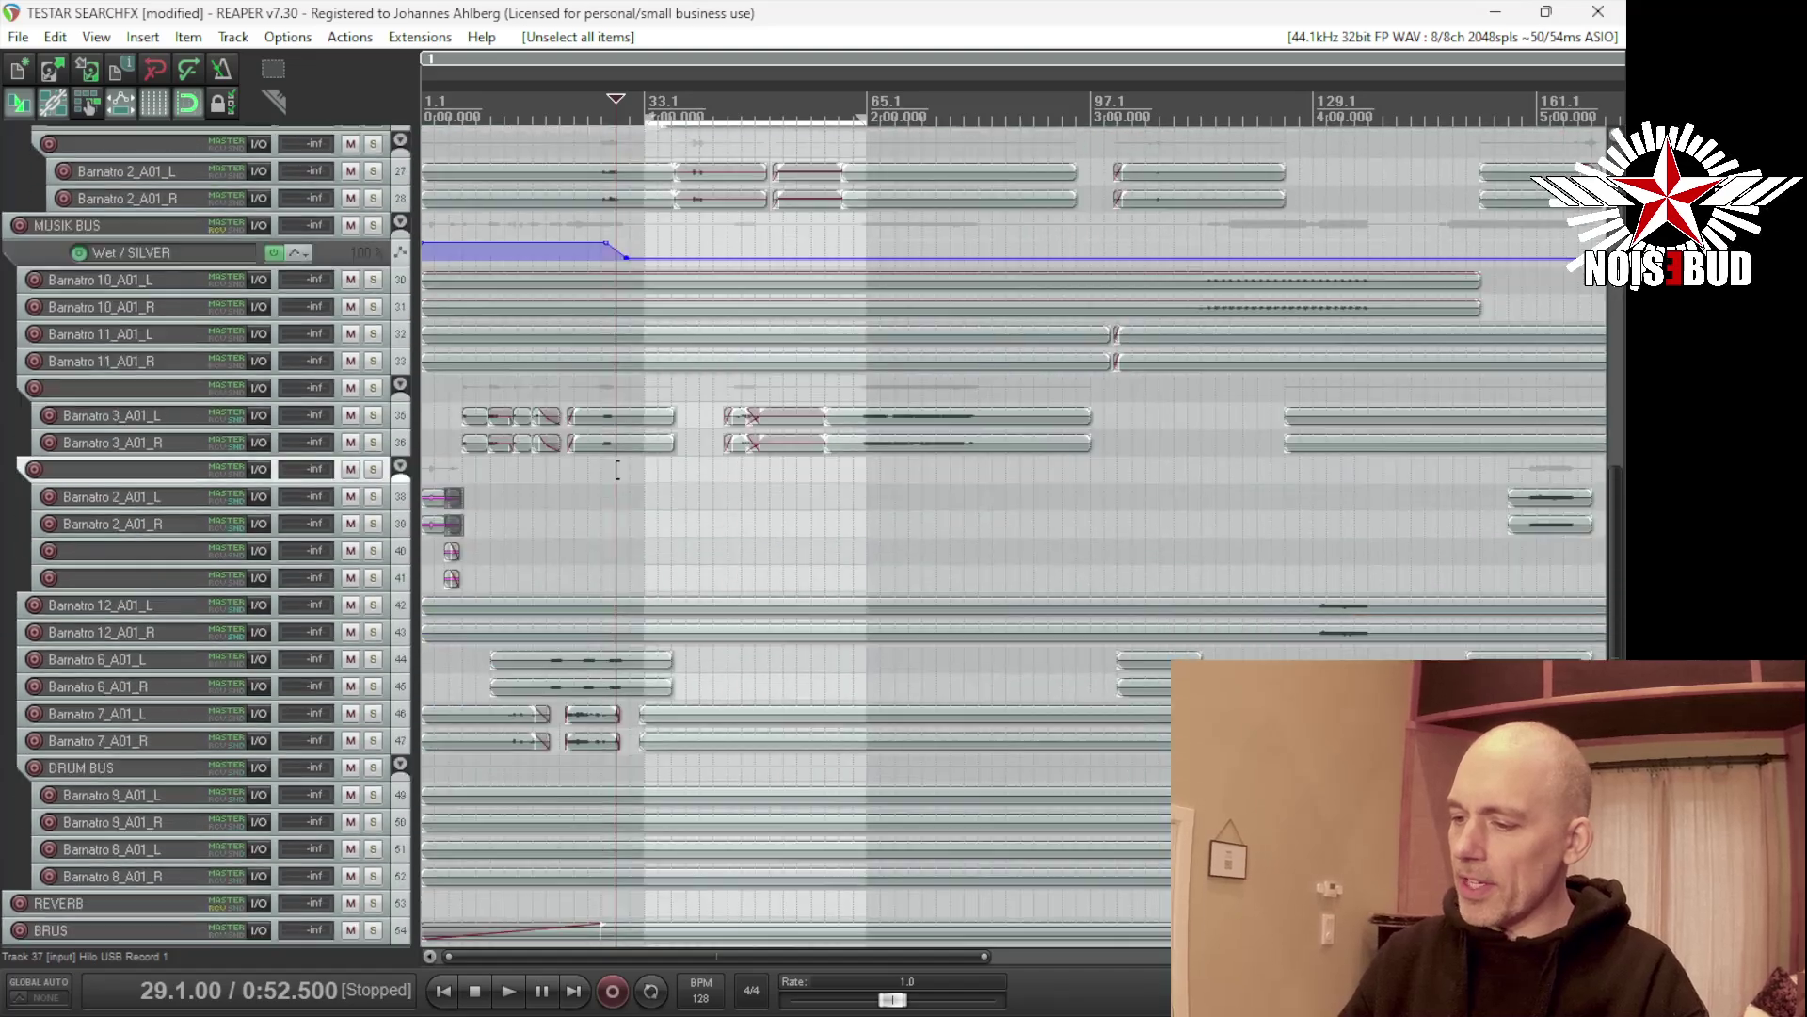
- Examine the items with effects on the Barnatro 4 tracks in the footsteps folder, temporarily enlarging track 19
{"action": "scroll", "coordinate": [1571, 527], "scroll_direction": "up", "scroll_amount": 6}
{"action": "scroll", "coordinate": [1571, 527], "scroll_direction": "up", "scroll_amount": 6}
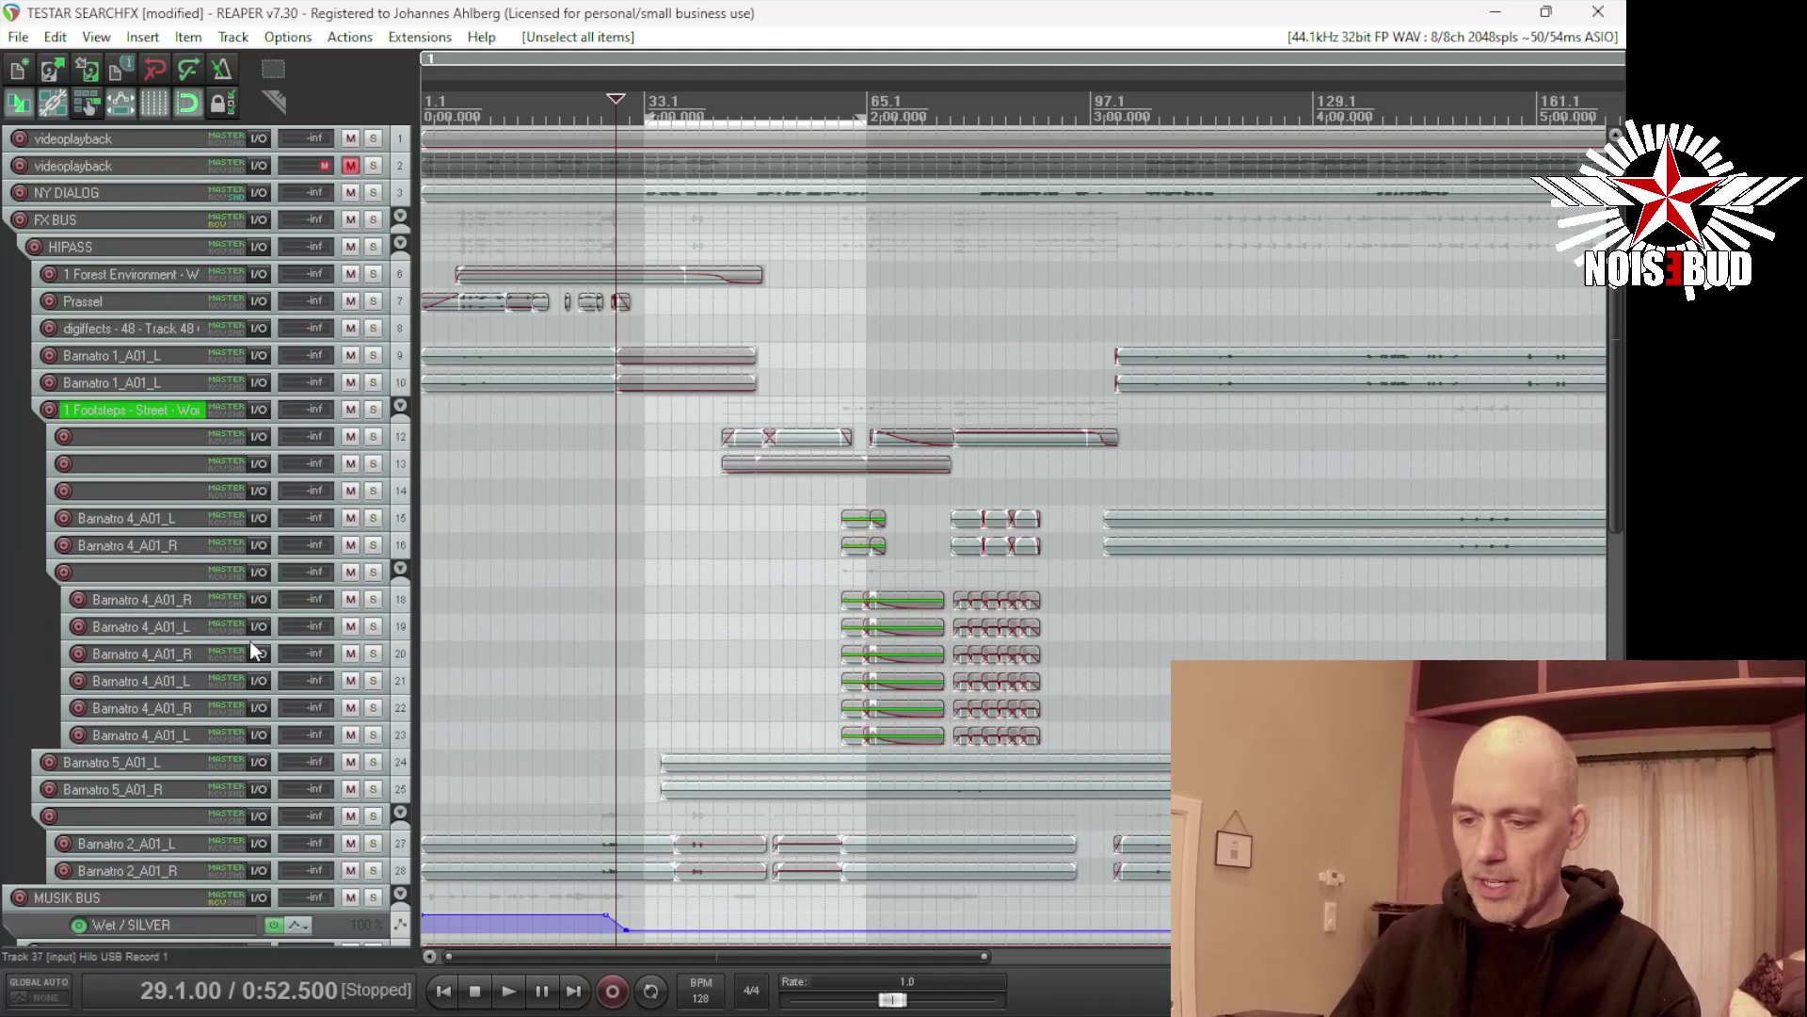
{"action": "left_click_drag", "start_coordinate": [252, 640], "coordinate": [251, 766]}
{"action": "scroll", "coordinate": [749, 581], "scroll_direction": "up", "scroll_amount": 4}
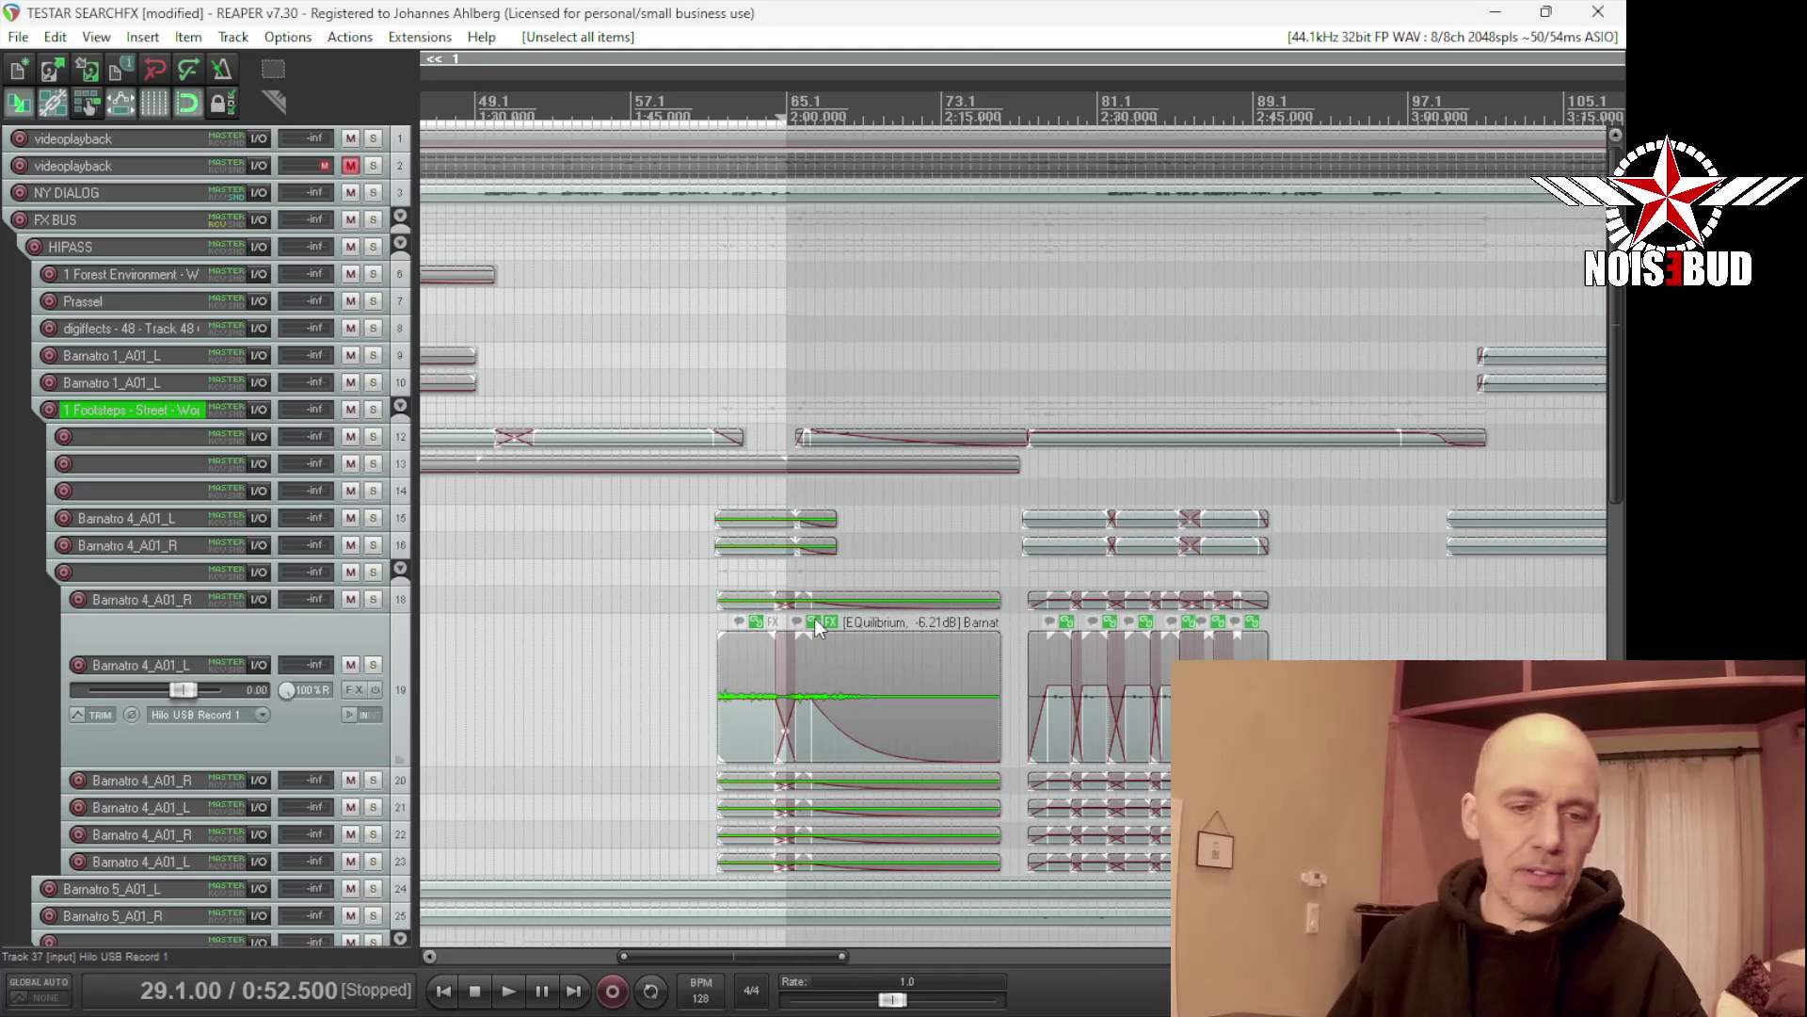
{"action": "key", "text": "grave"}
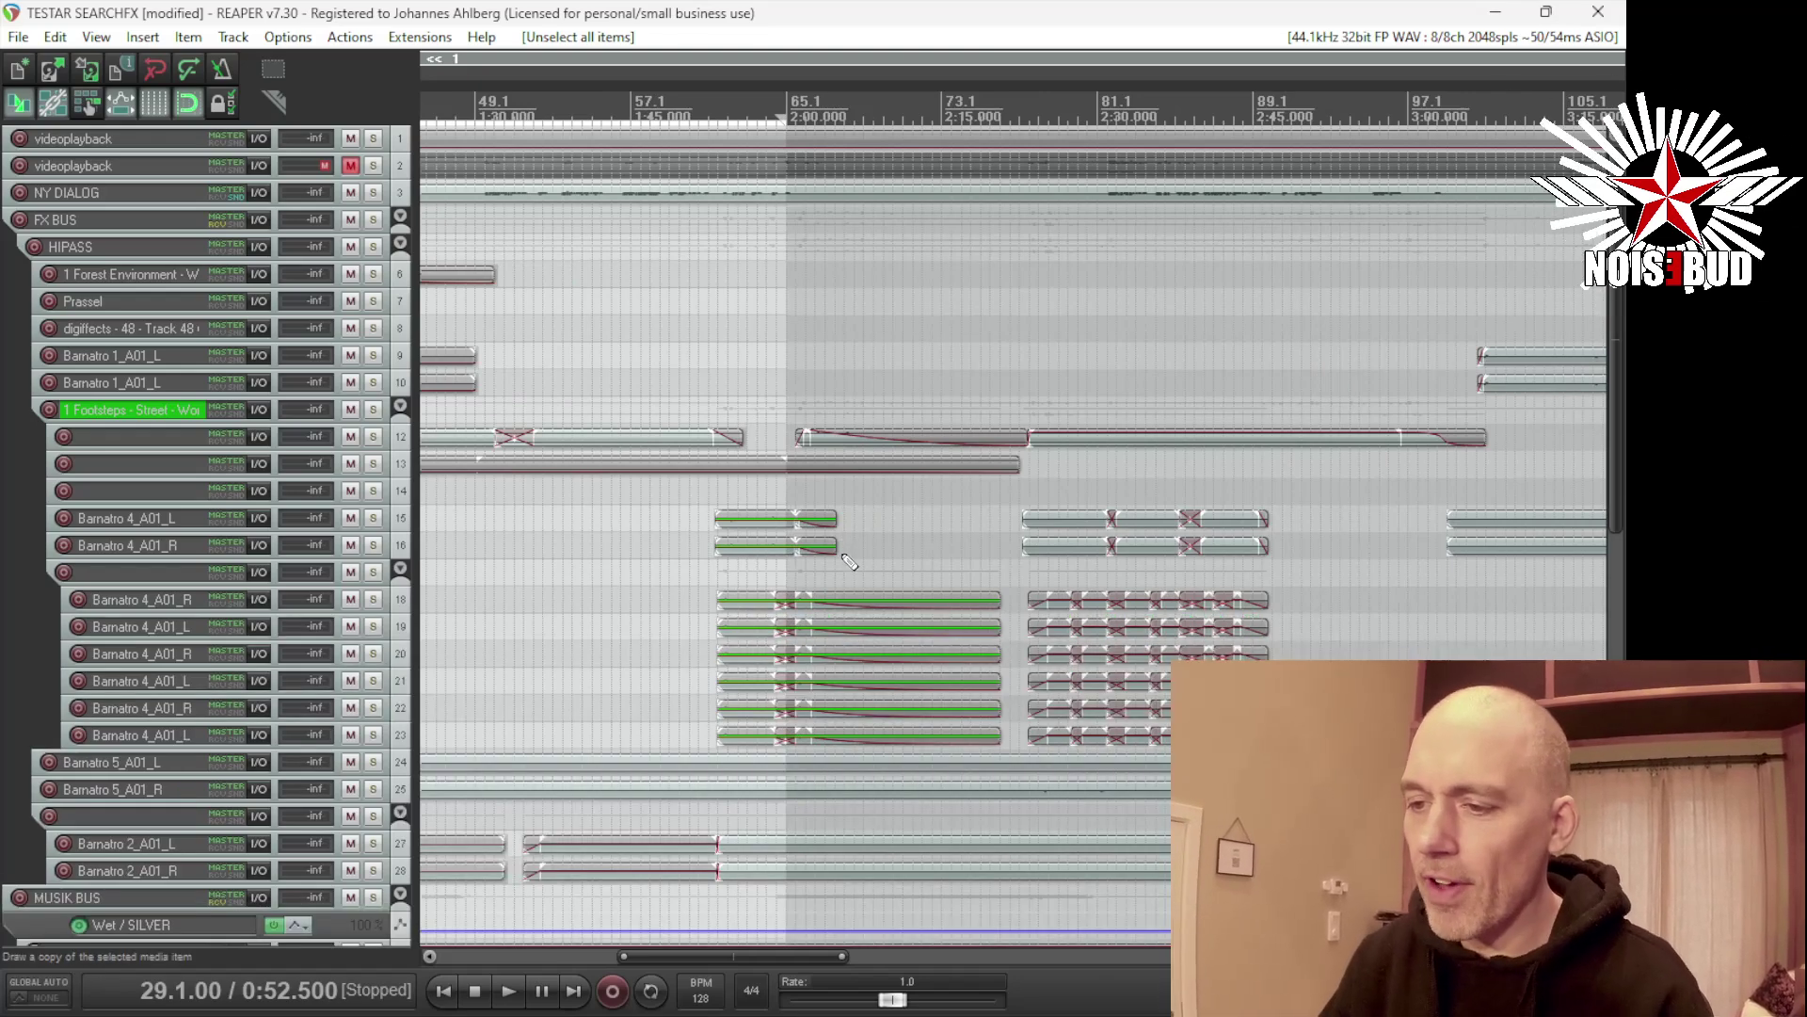
{"action": "scroll", "coordinate": [740, 498], "scroll_direction": "down", "scroll_amount": 3}
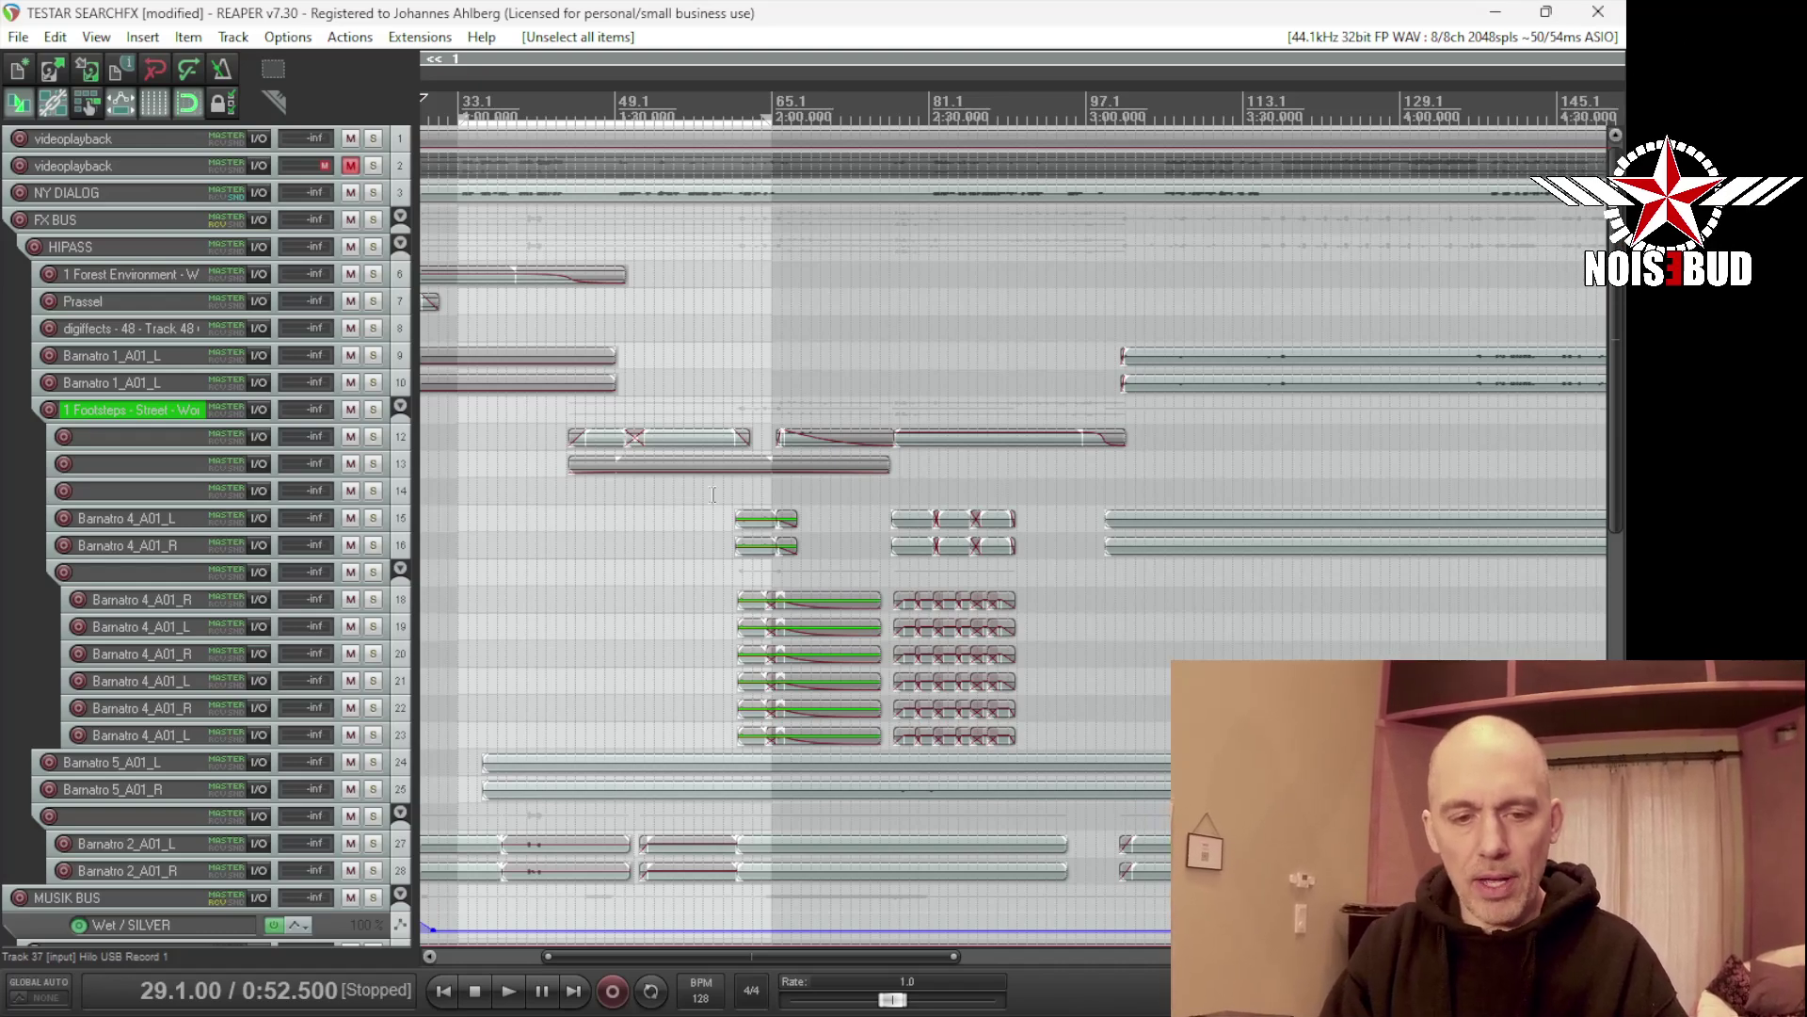
- Open the project's plugin search and search for "reve"
{"action": "key", "text": "ctrl+f"}
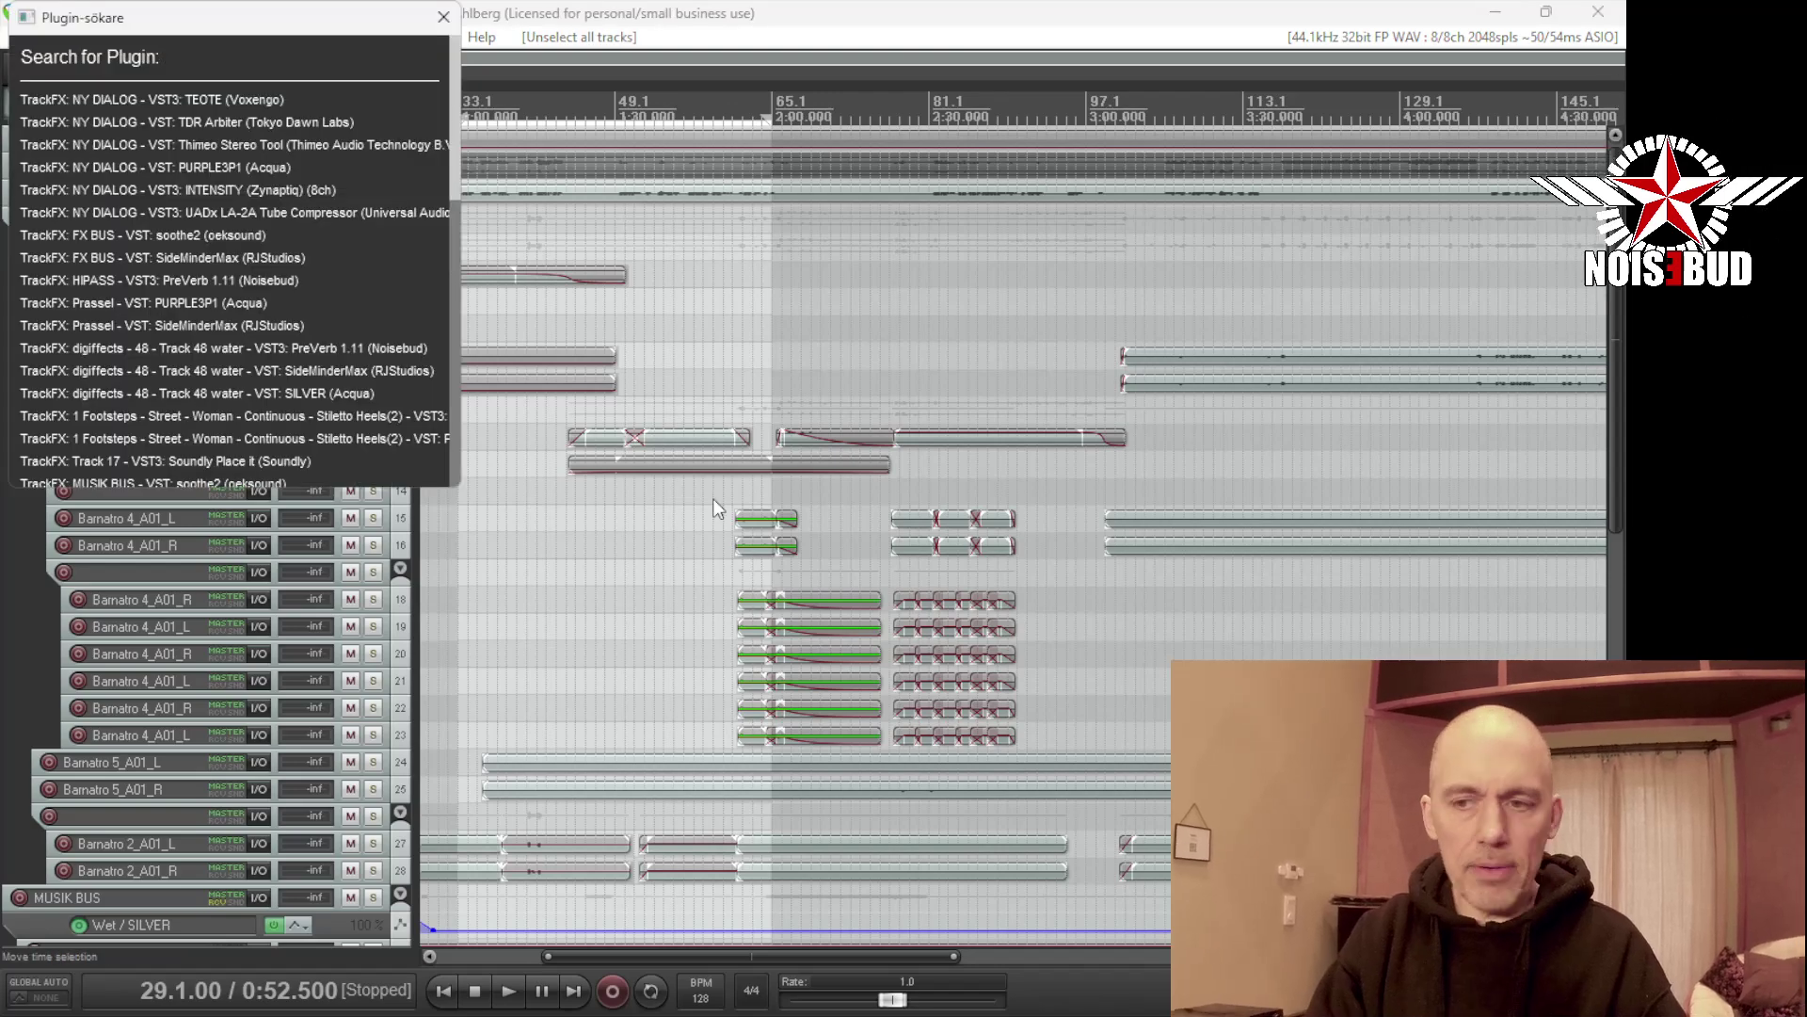
{"action": "type", "text": "/"}
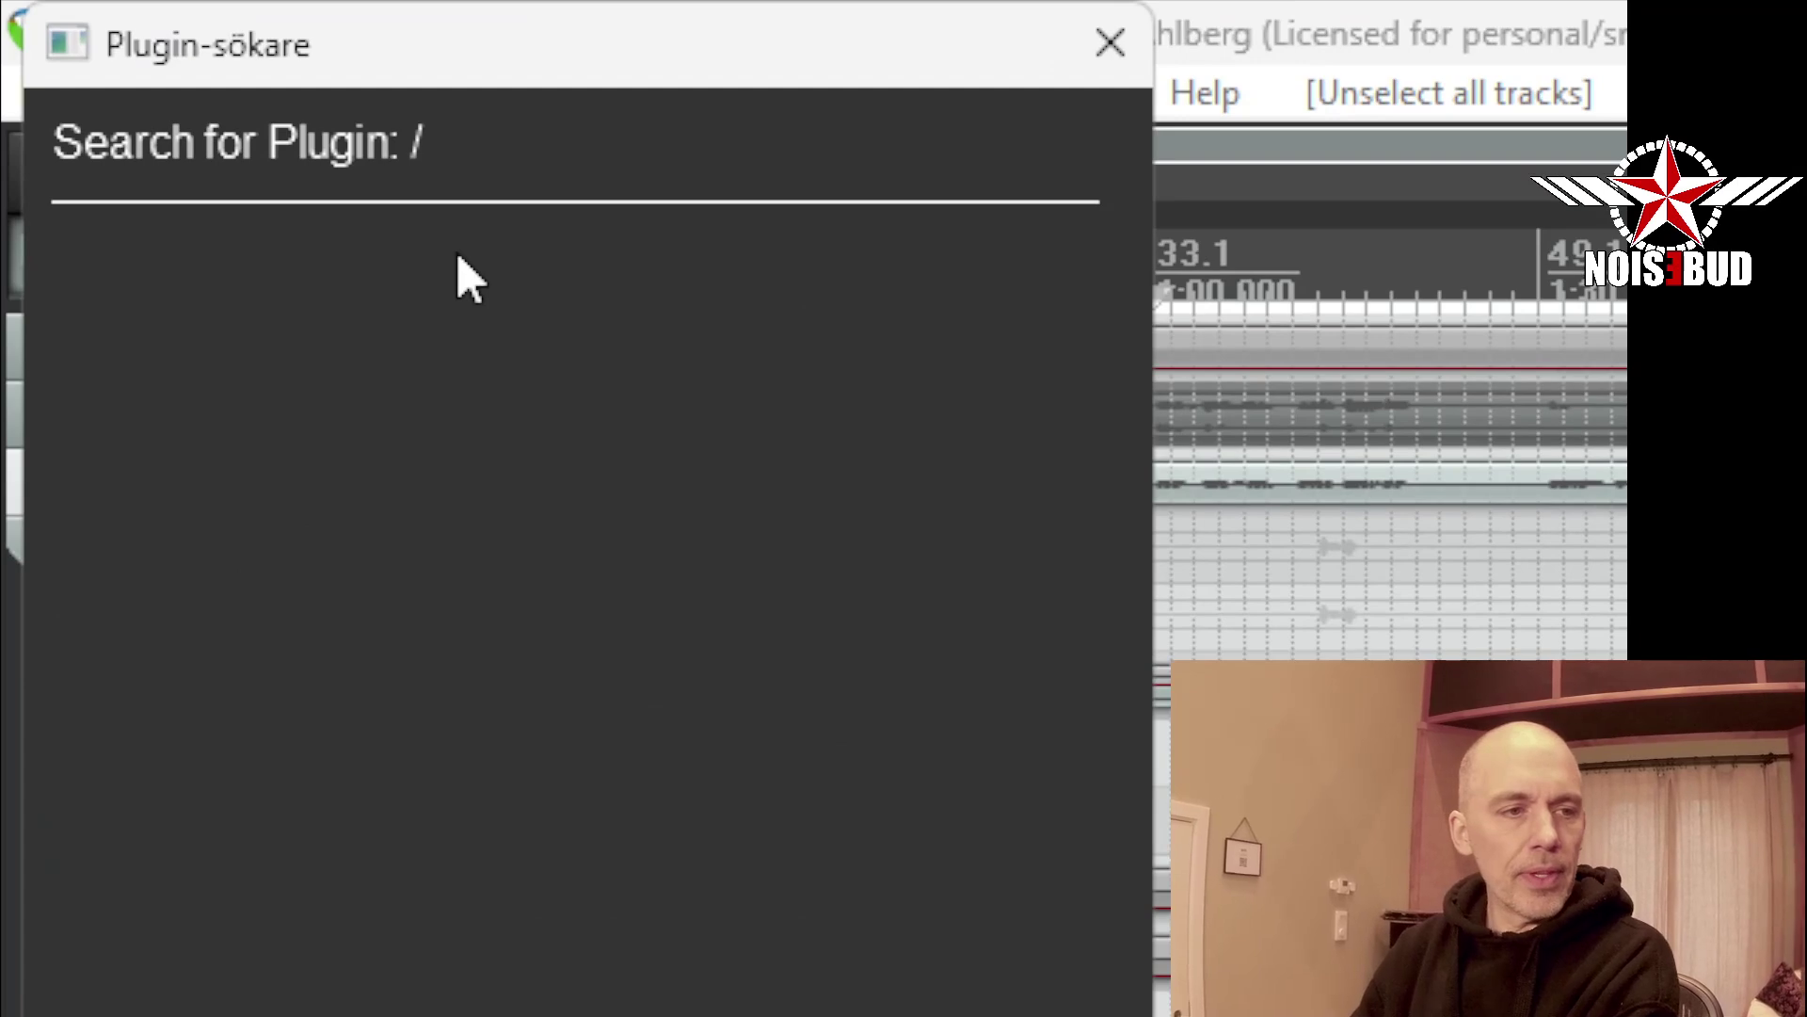
{"action": "key", "text": "BackSpace"}
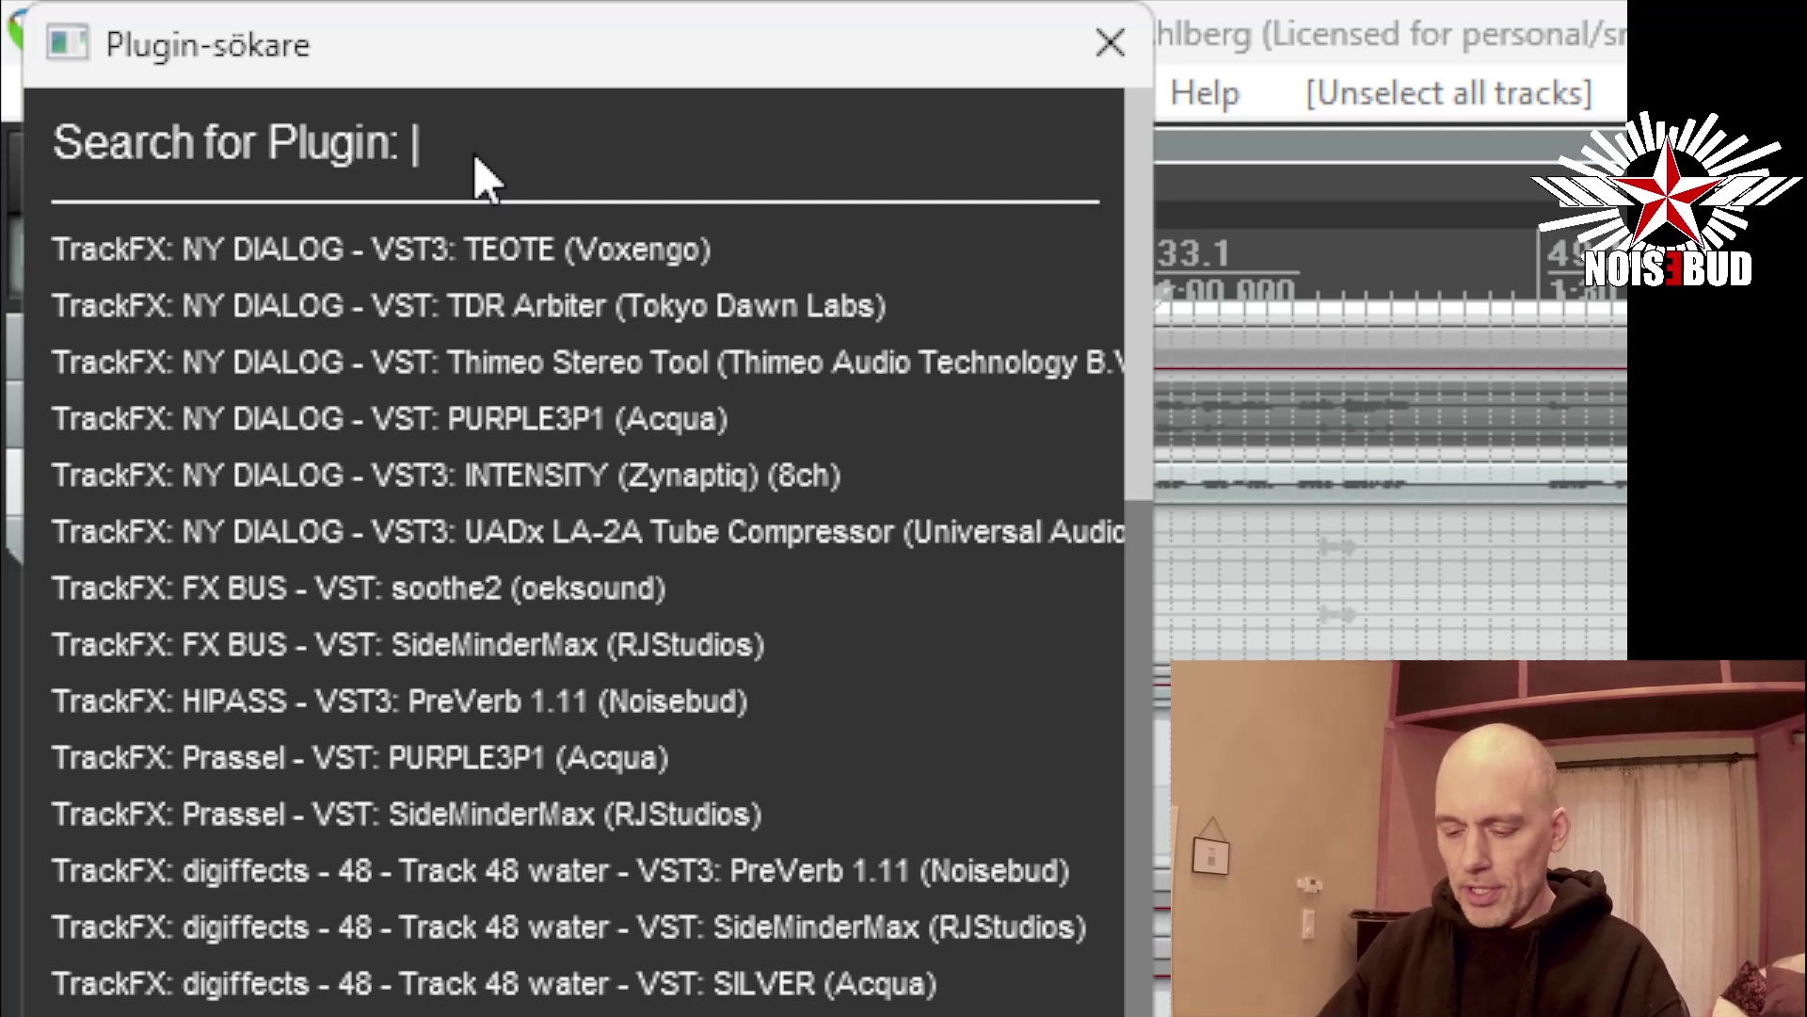
{"action": "type", "text": "reve"}
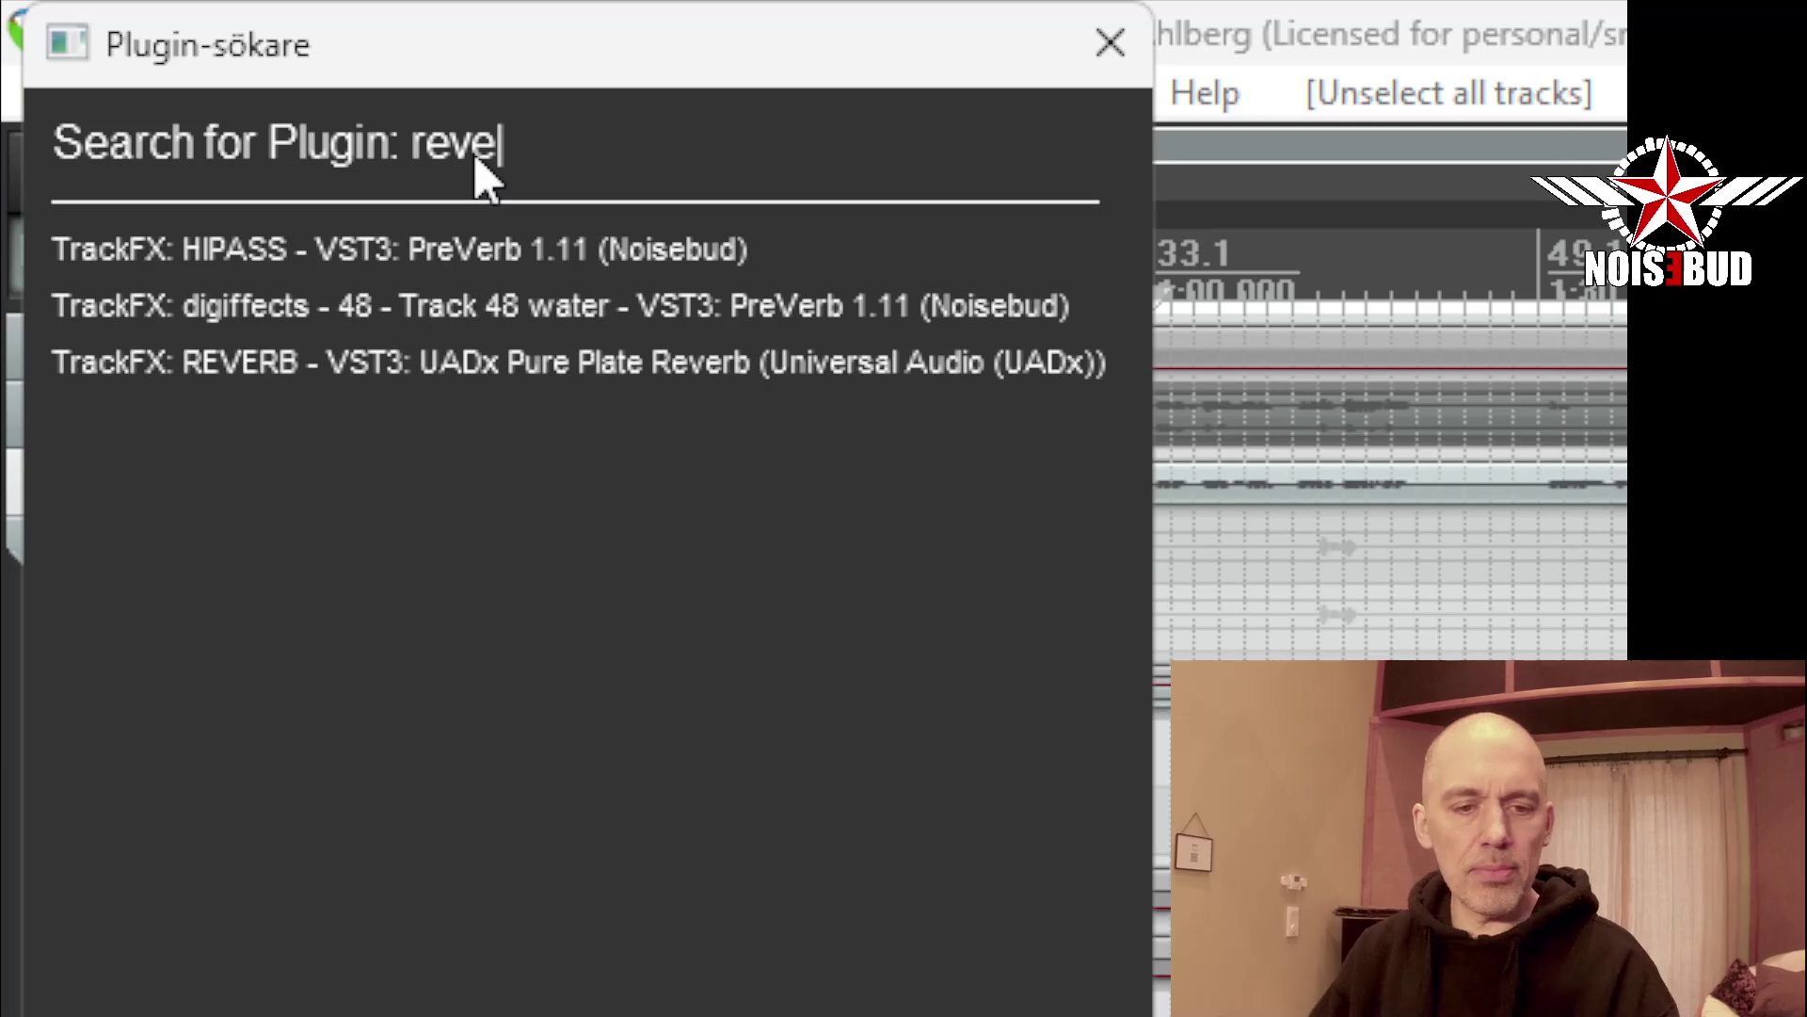
- Search for "verb" instead and clear the search text
{"action": "key", "text": "BackSpace"}
{"action": "key", "text": "BackSpace"}
{"action": "key", "text": "BackSpace"}
{"action": "key", "text": "BackSpace"}
{"action": "type", "text": "verb"}
{"action": "key", "text": "BackSpace"}
{"action": "key", "text": "BackSpace"}
{"action": "key", "text": "BackSpace"}
{"action": "key", "text": "BackSpace"}
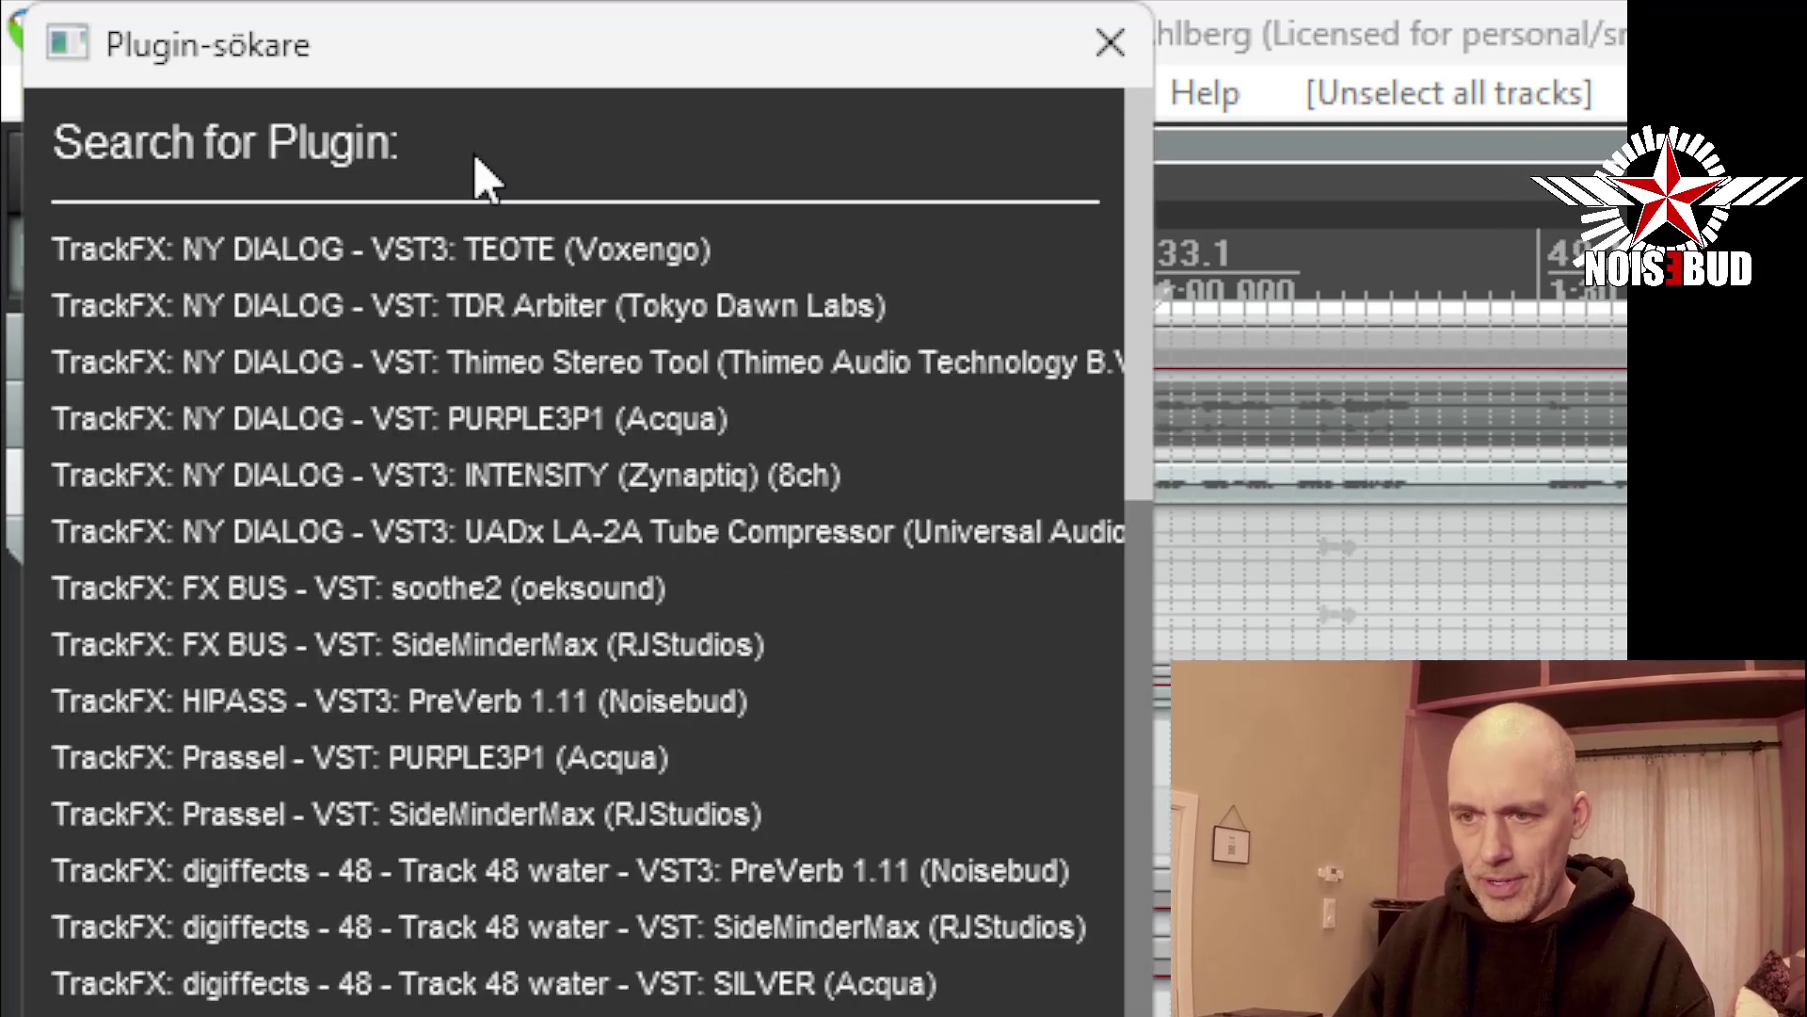
- Search for "erb", open the UADx Pure Plate Reverb on the REVERB track, and close the search and effect windows
{"action": "type", "text": "erb"}
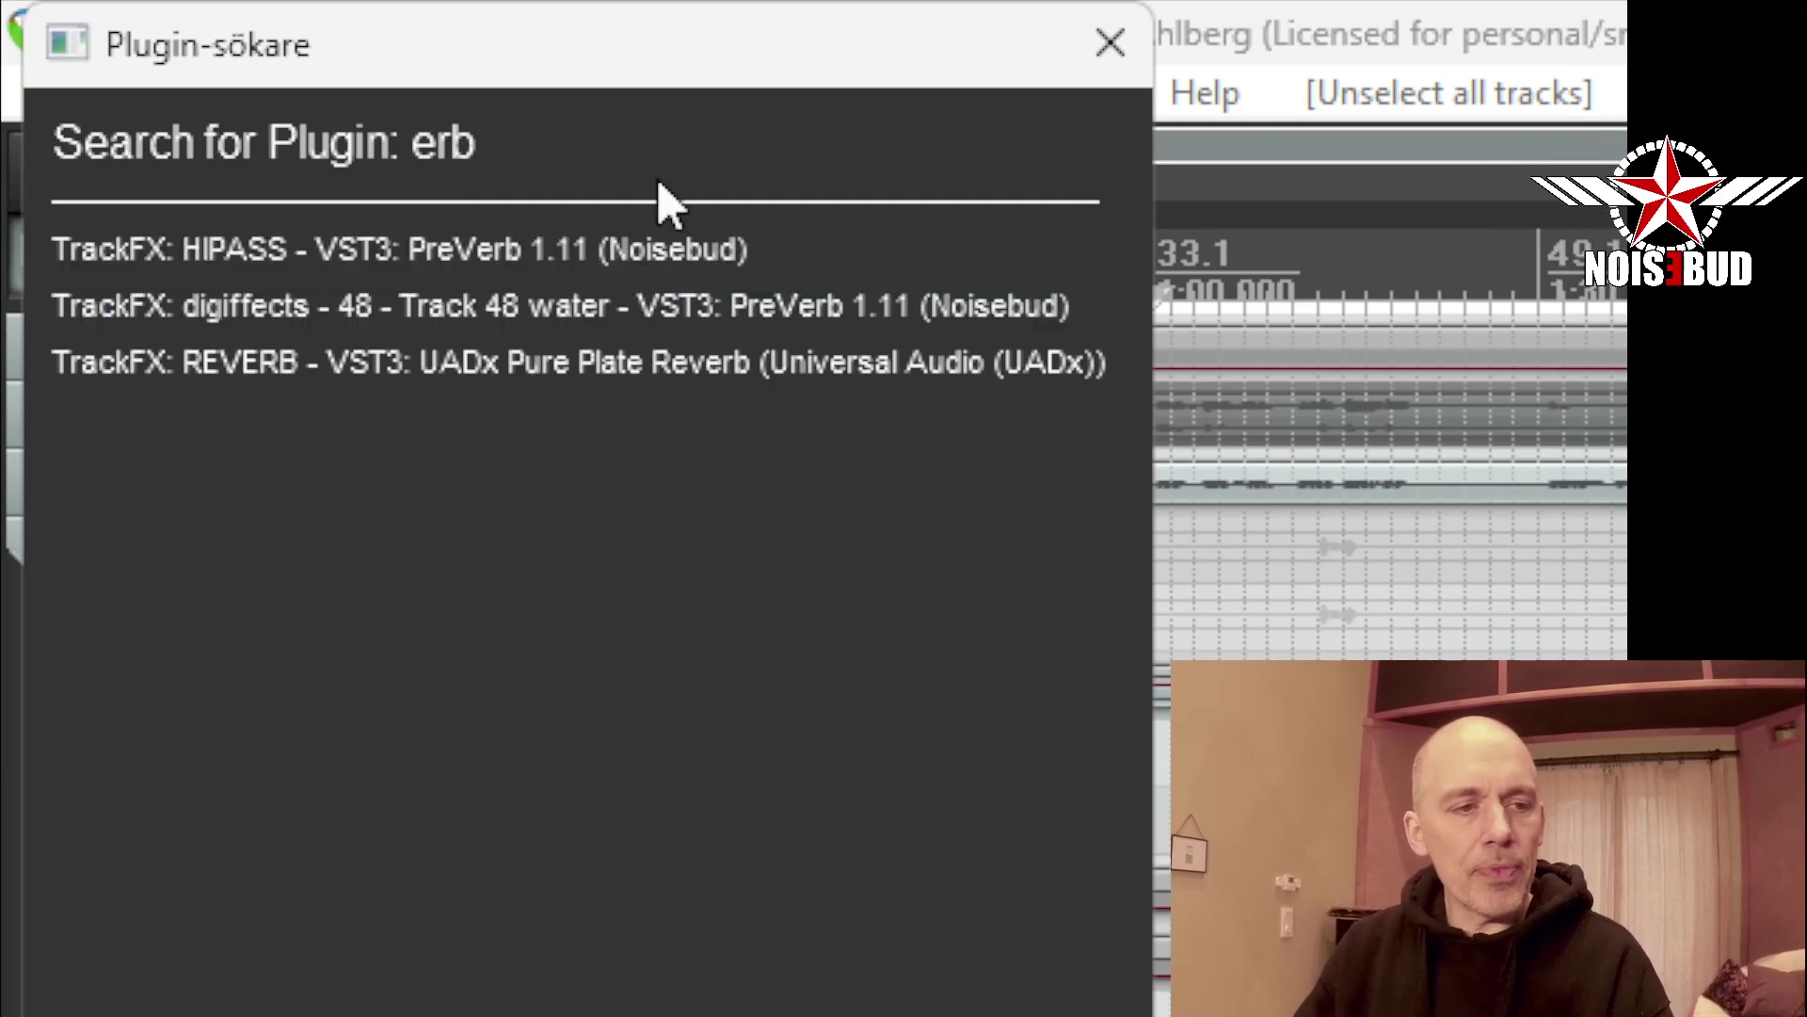
{"action": "left_click", "coordinate": [653, 366]}
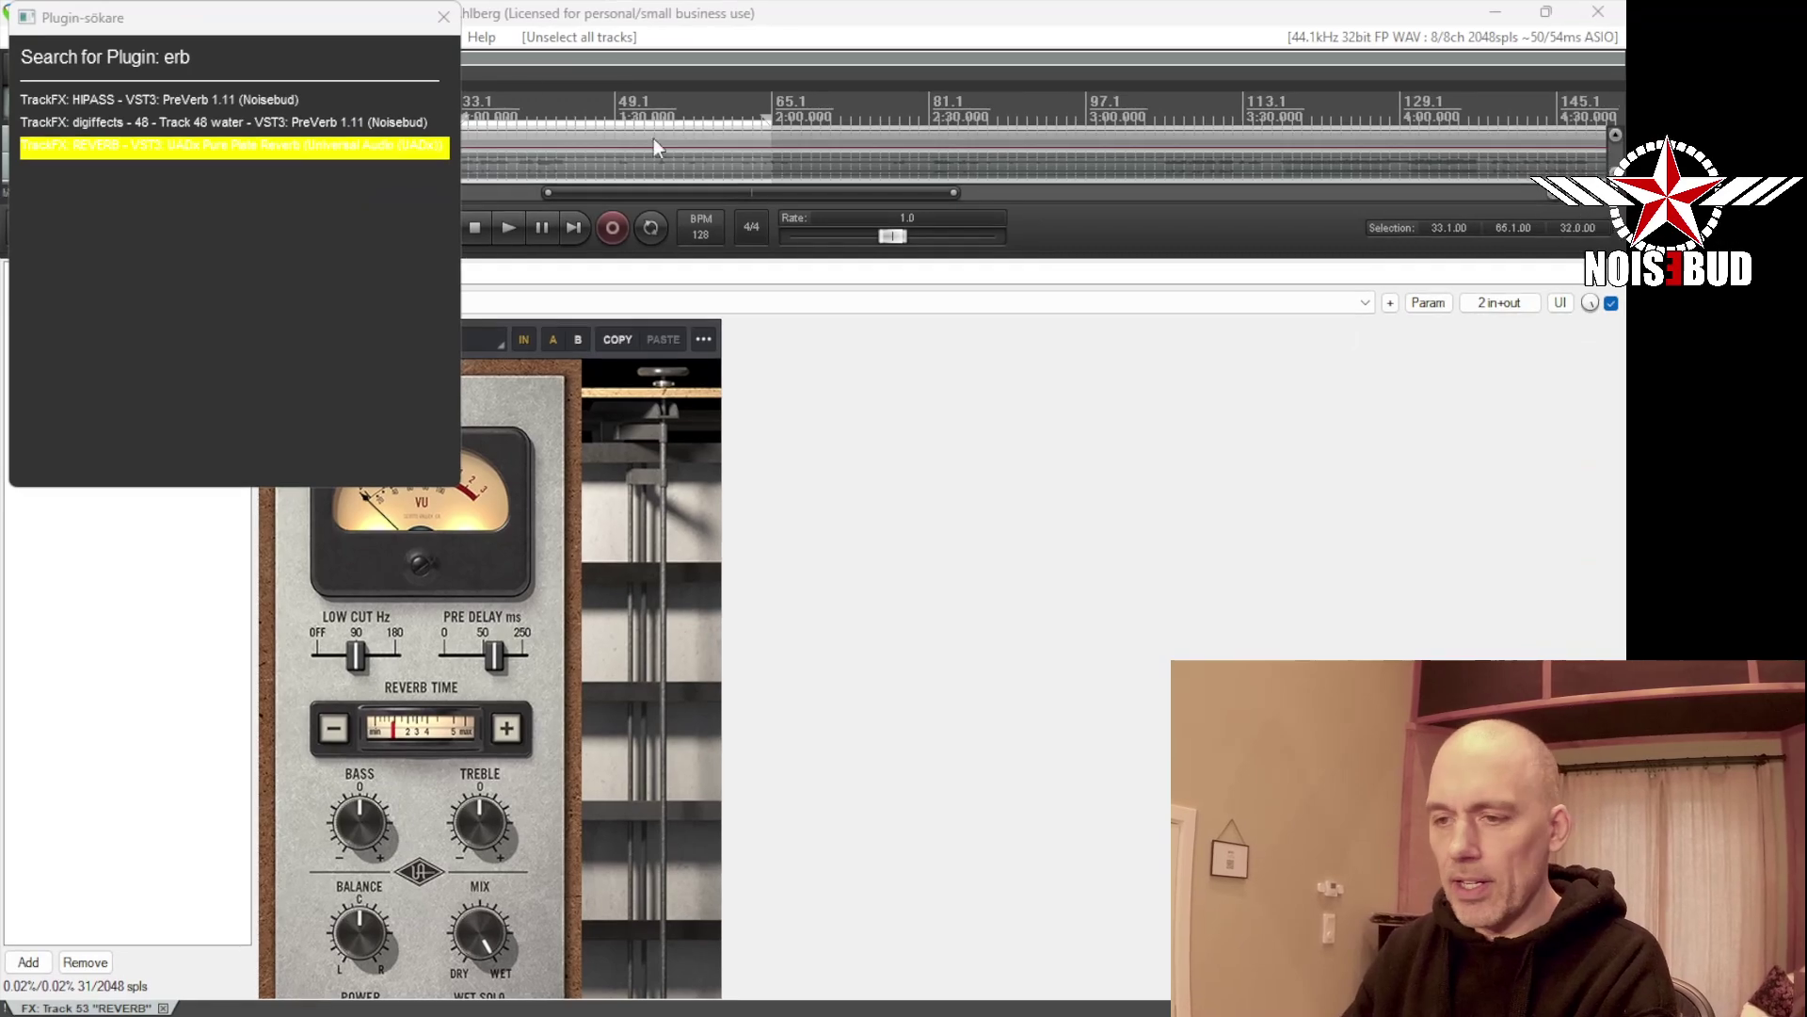
{"action": "left_click", "coordinate": [444, 17]}
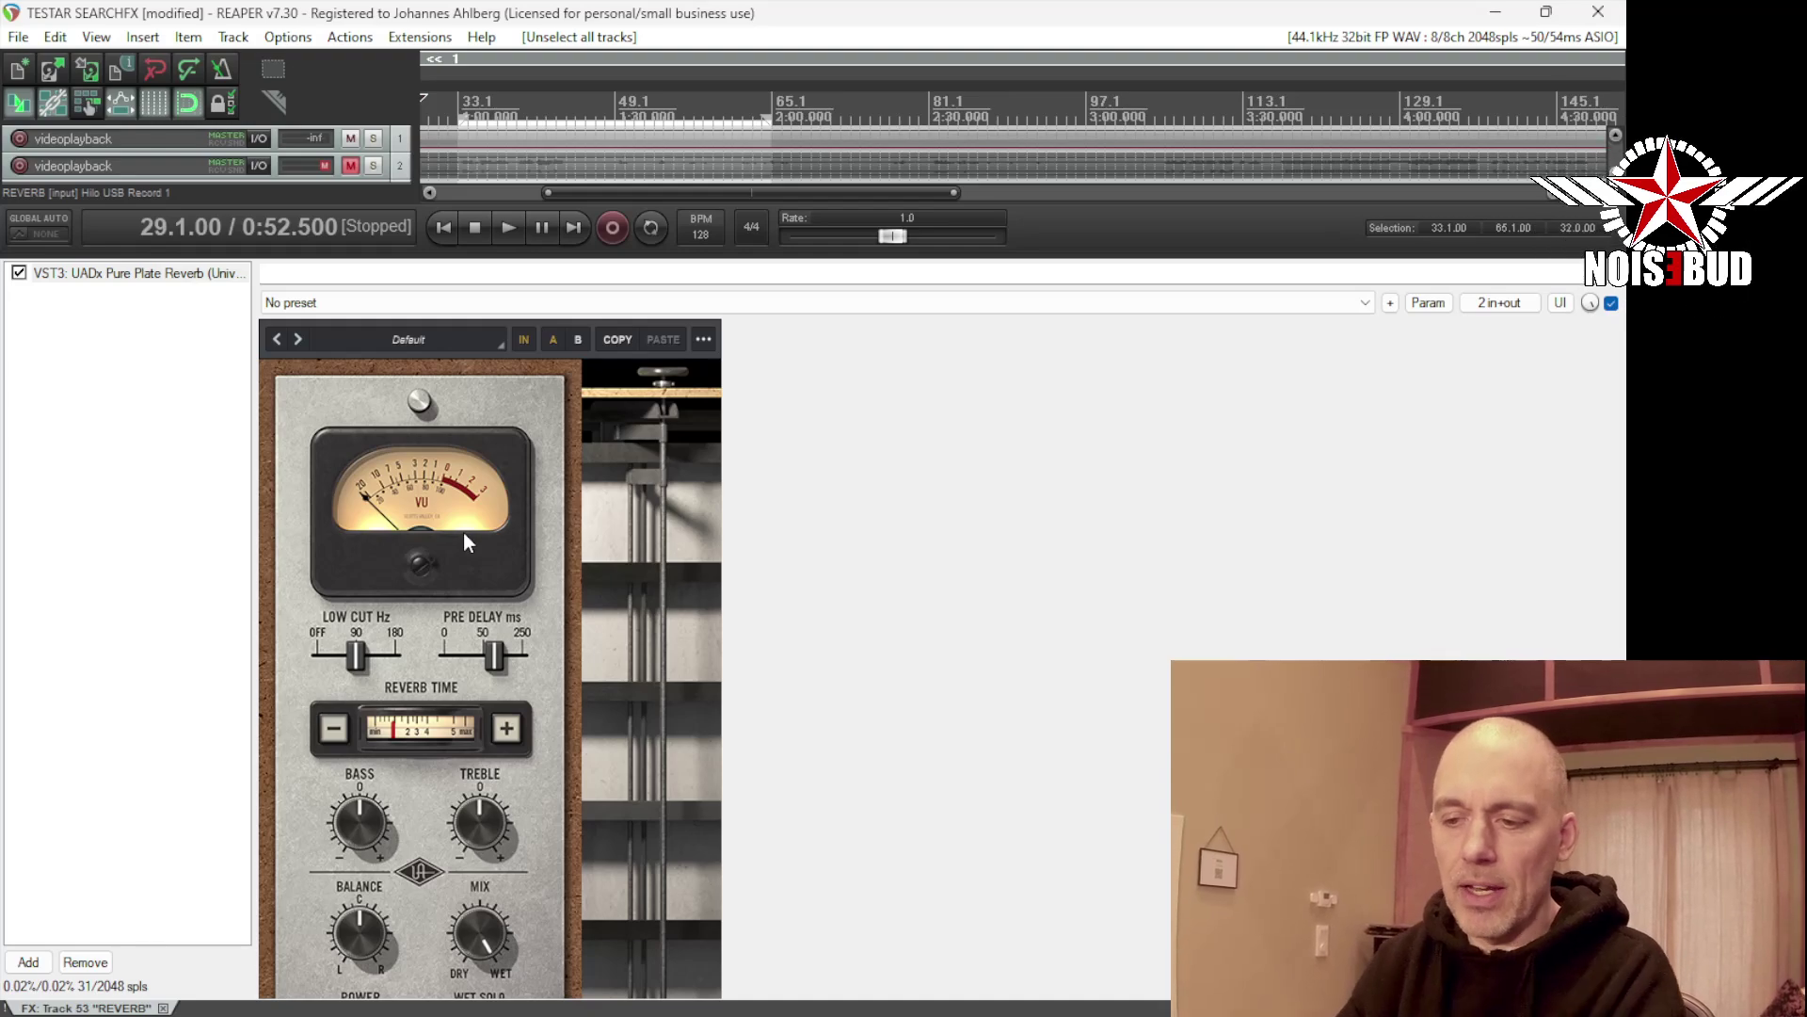
{"action": "left_click", "coordinate": [162, 1008]}
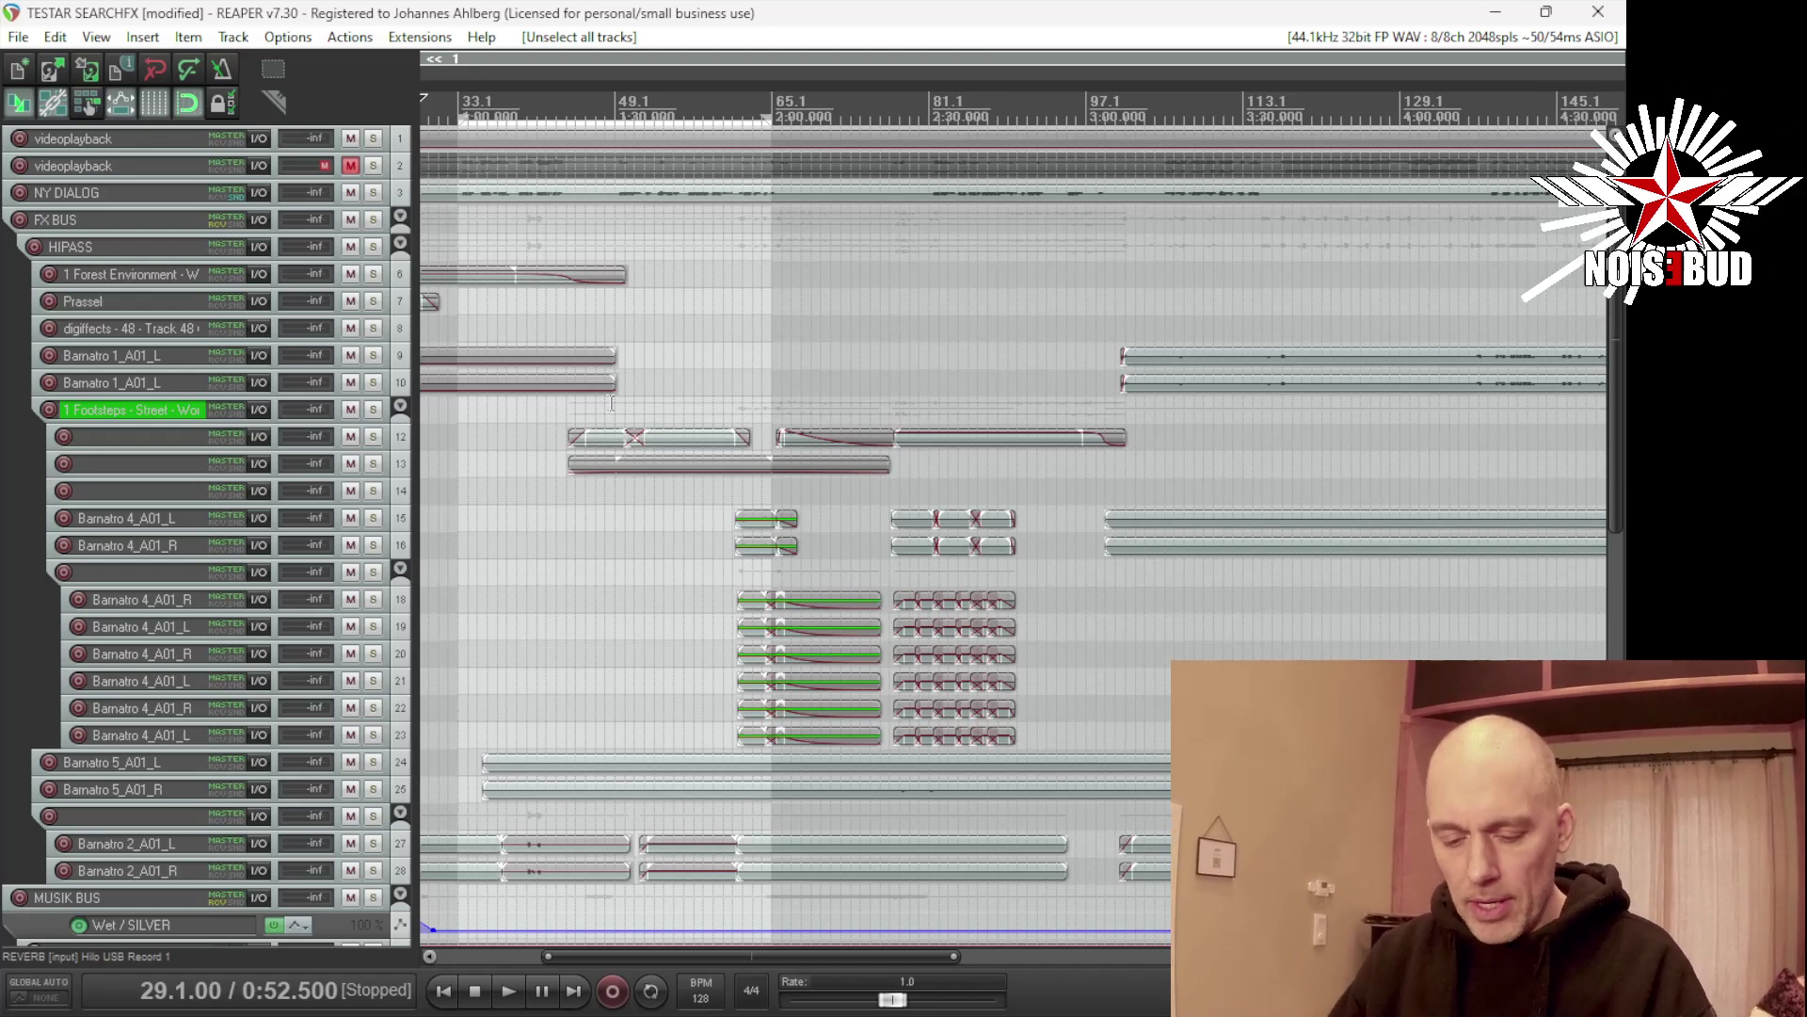
- Reopen the plugin search, move its window over the track list, and search for "eq"
{"action": "key", "text": "ctrl+f"}
{"action": "left_click_drag", "start_coordinate": [323, 29], "coordinate": [490, 206]}
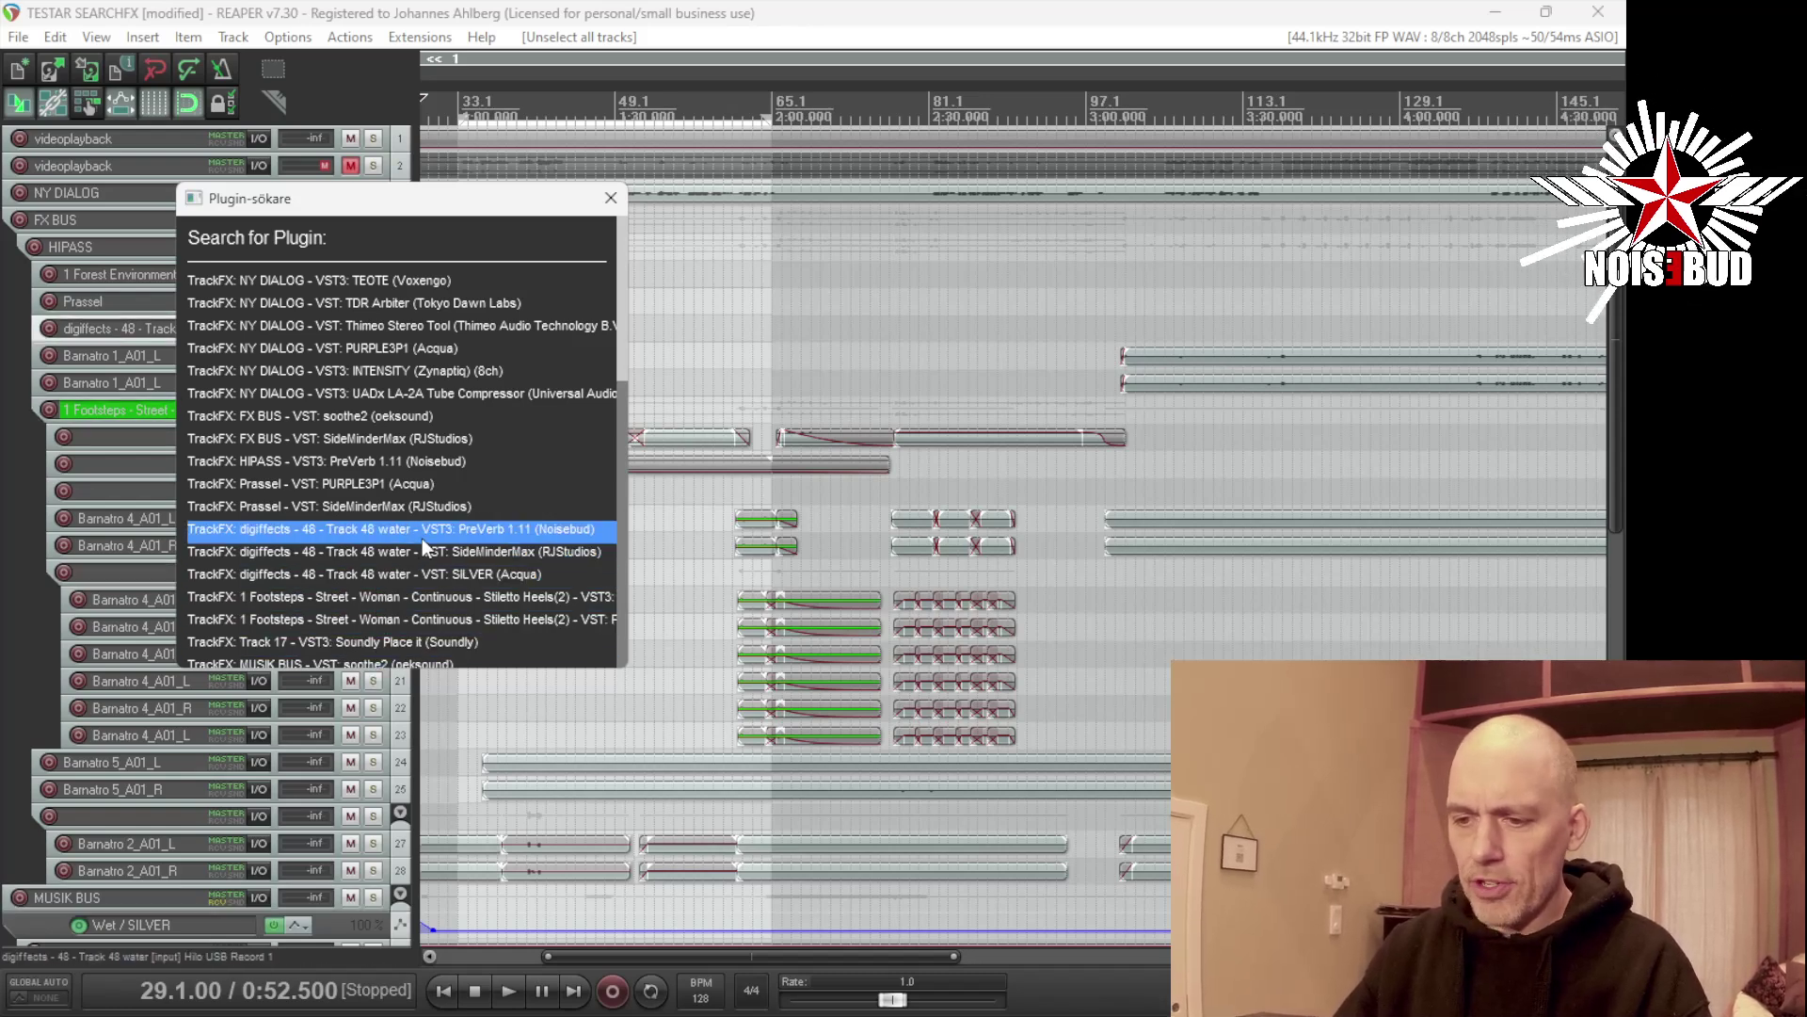
{"action": "scroll", "coordinate": [426, 540], "scroll_direction": "down", "scroll_amount": 2}
{"action": "scroll", "coordinate": [440, 555], "scroll_direction": "up", "scroll_amount": 2}
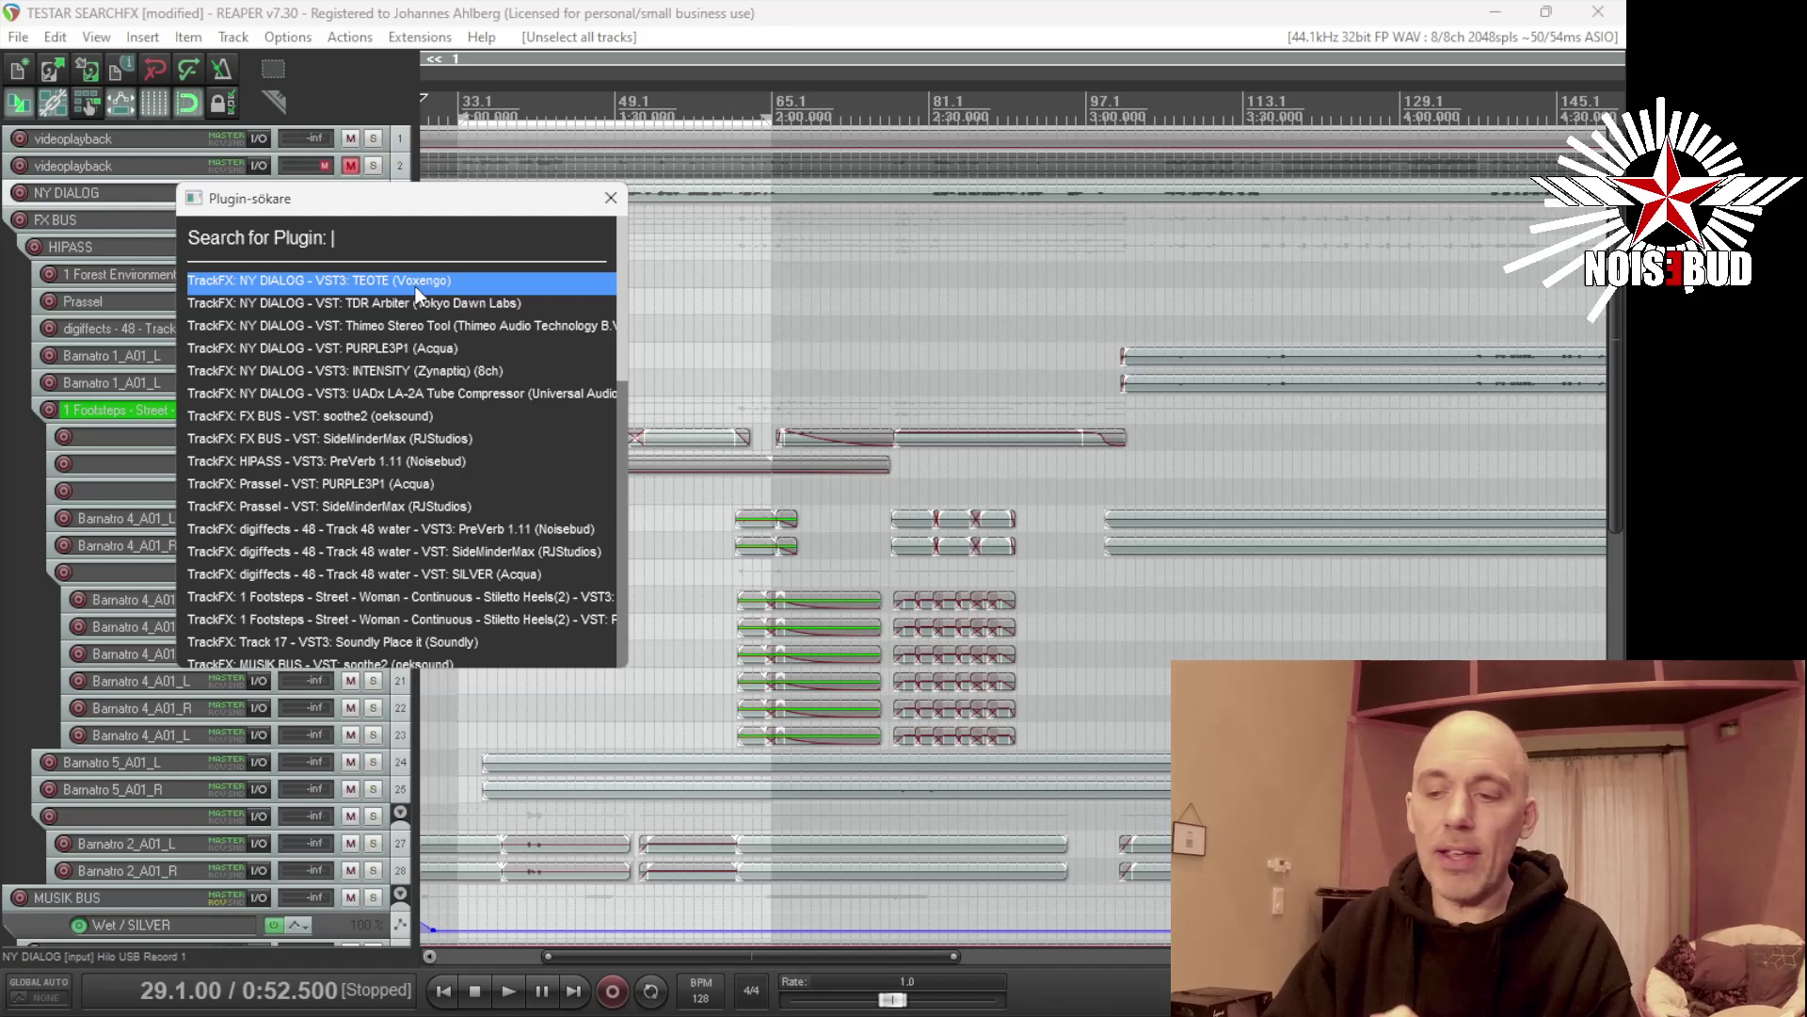
{"action": "type", "text": "eq"}
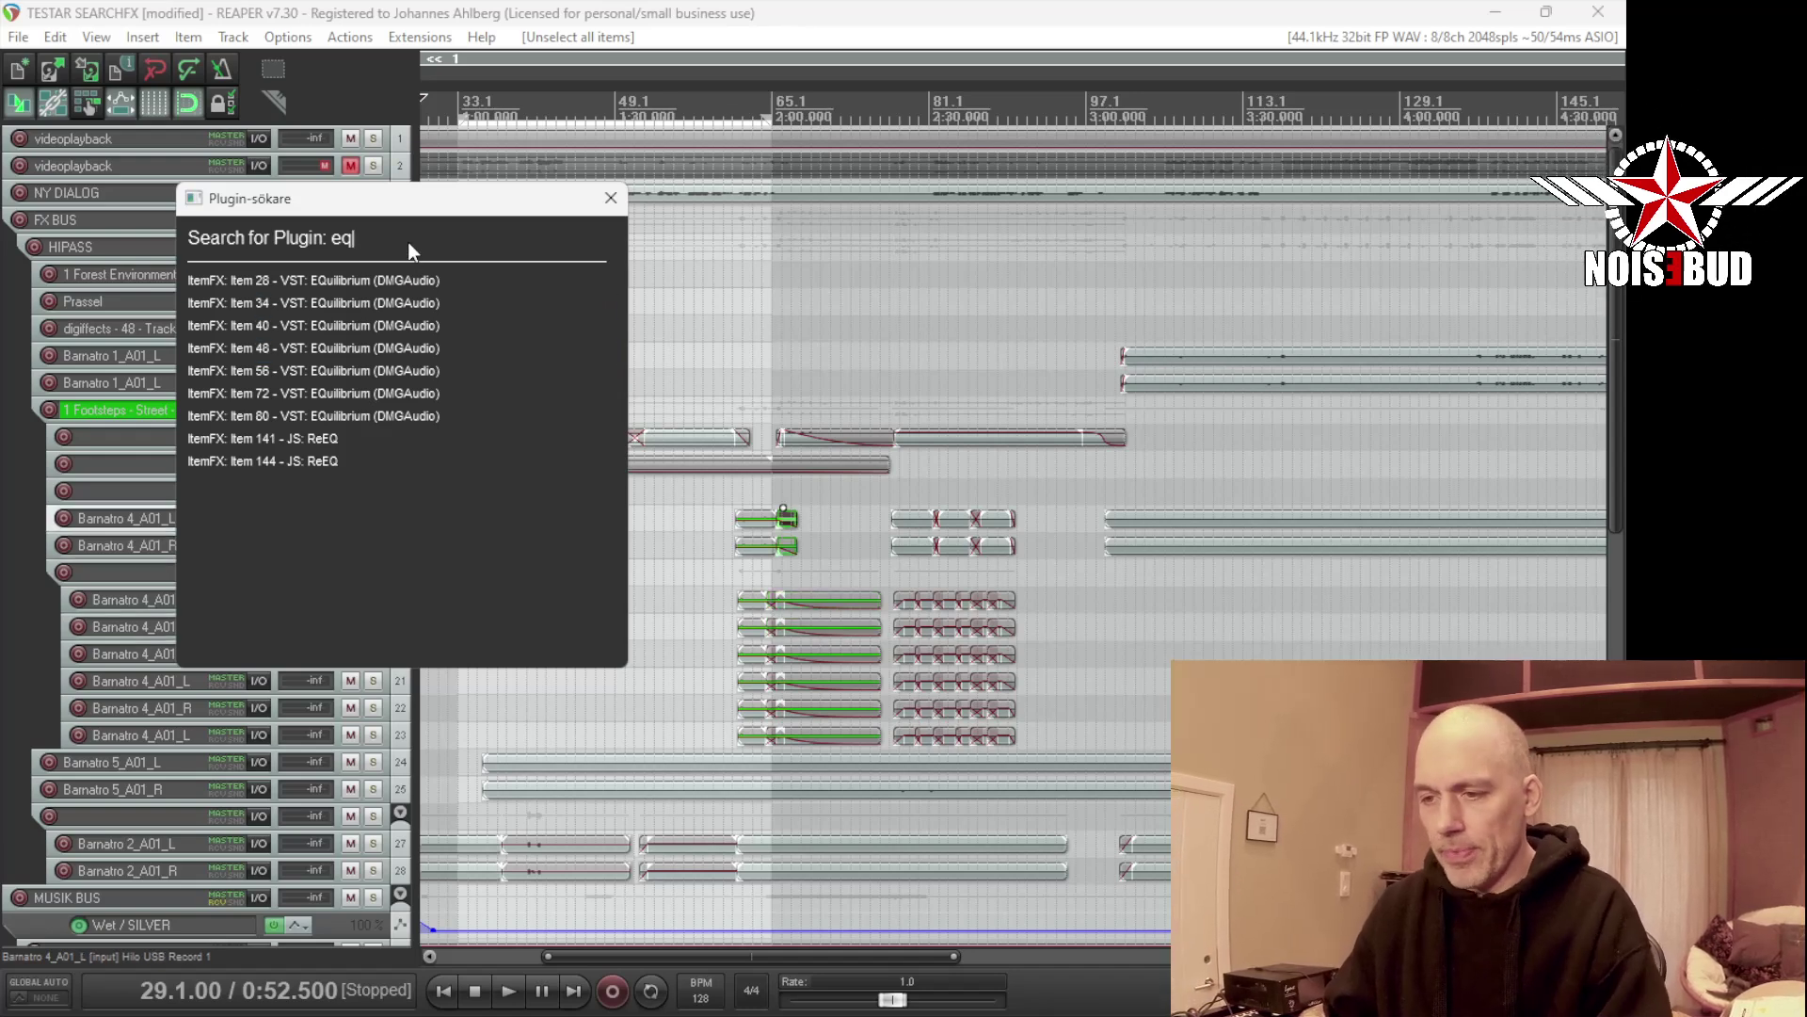
- Clear the search and look through the full list of track and item effects in the project
{"action": "key", "text": "BackSpace"}
{"action": "key", "text": "BackSpace"}
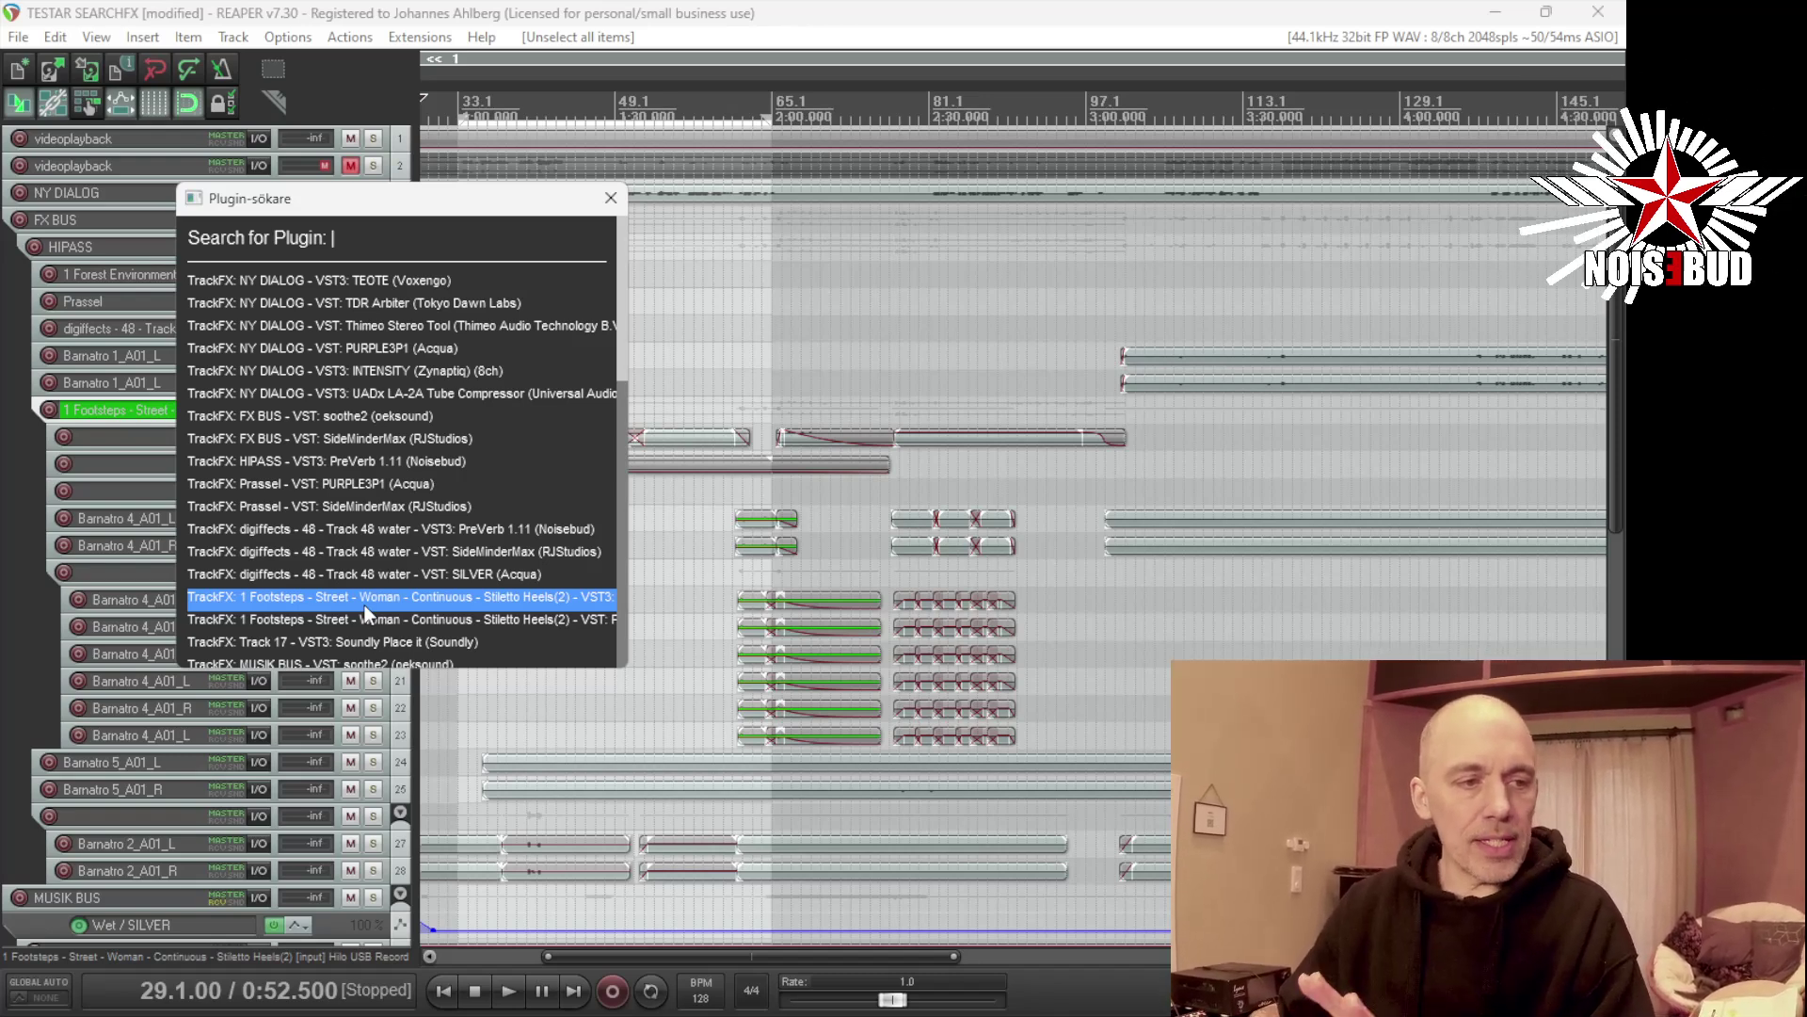
{"action": "scroll", "coordinate": [627, 349], "scroll_direction": "down", "scroll_amount": 7}
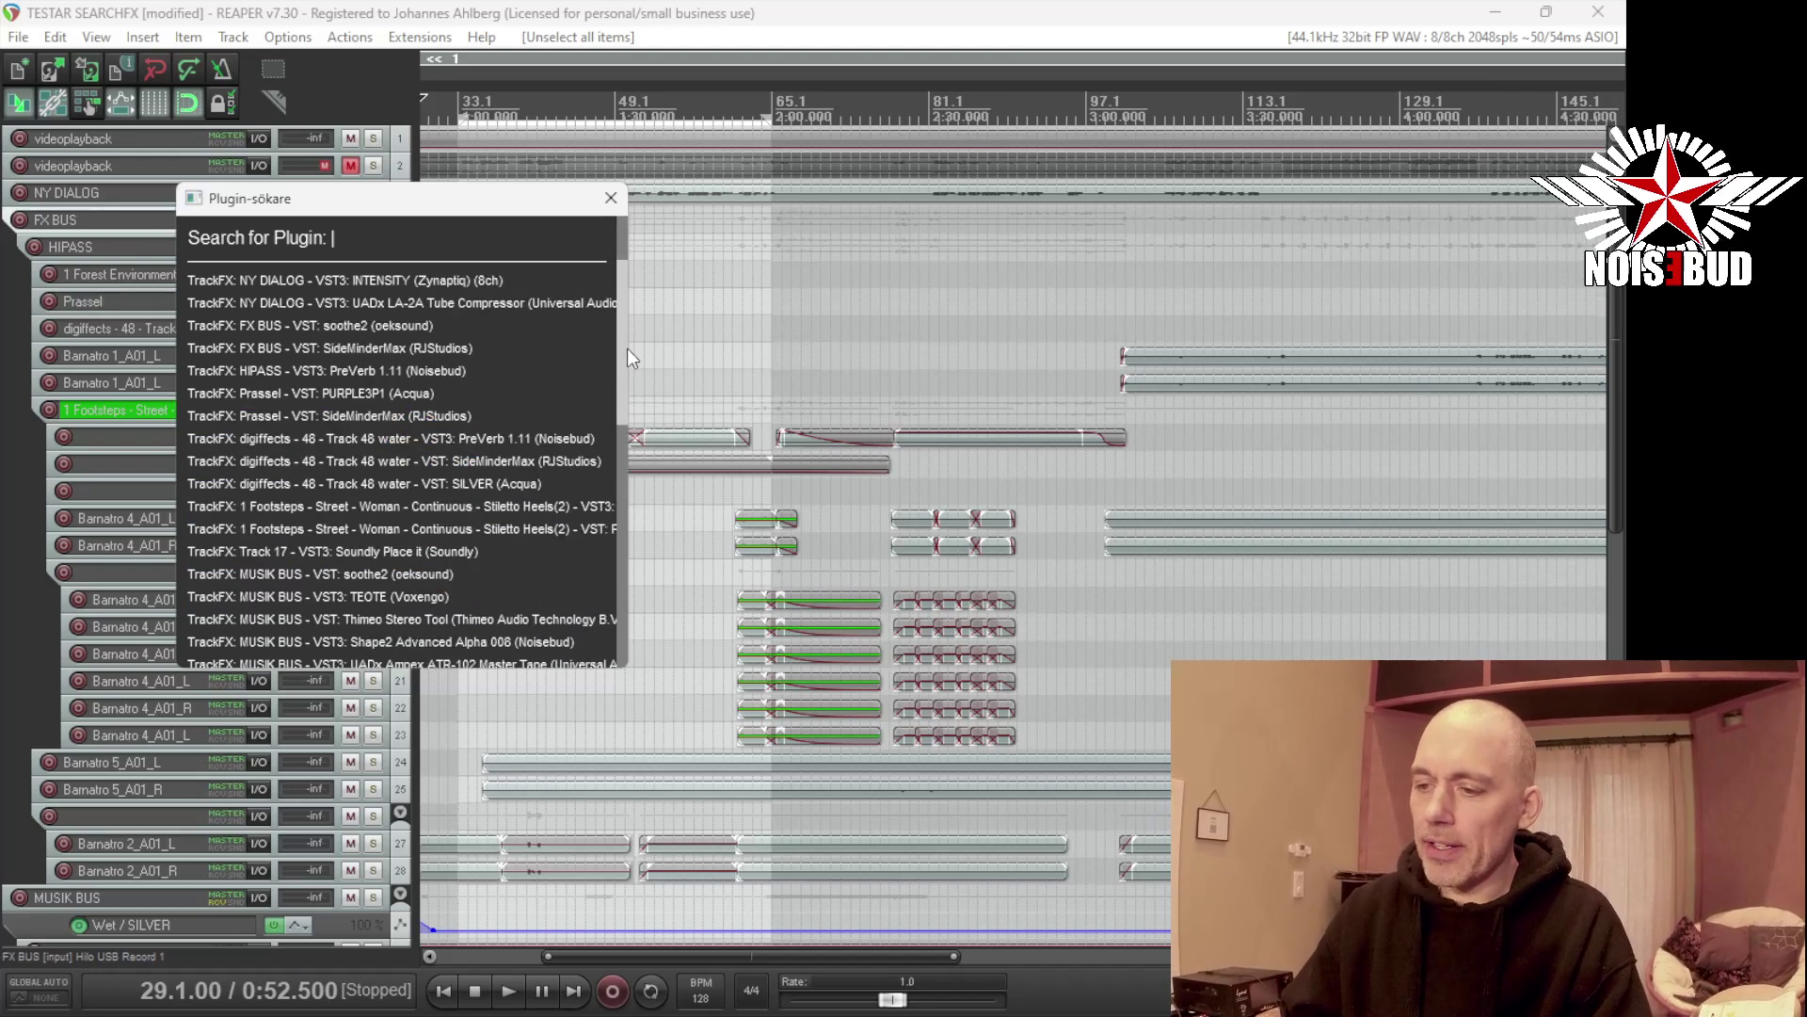
{"action": "scroll", "coordinate": [602, 591], "scroll_direction": "up", "scroll_amount": 5}
{"action": "scroll", "coordinate": [629, 292], "scroll_direction": "up", "scroll_amount": 2}
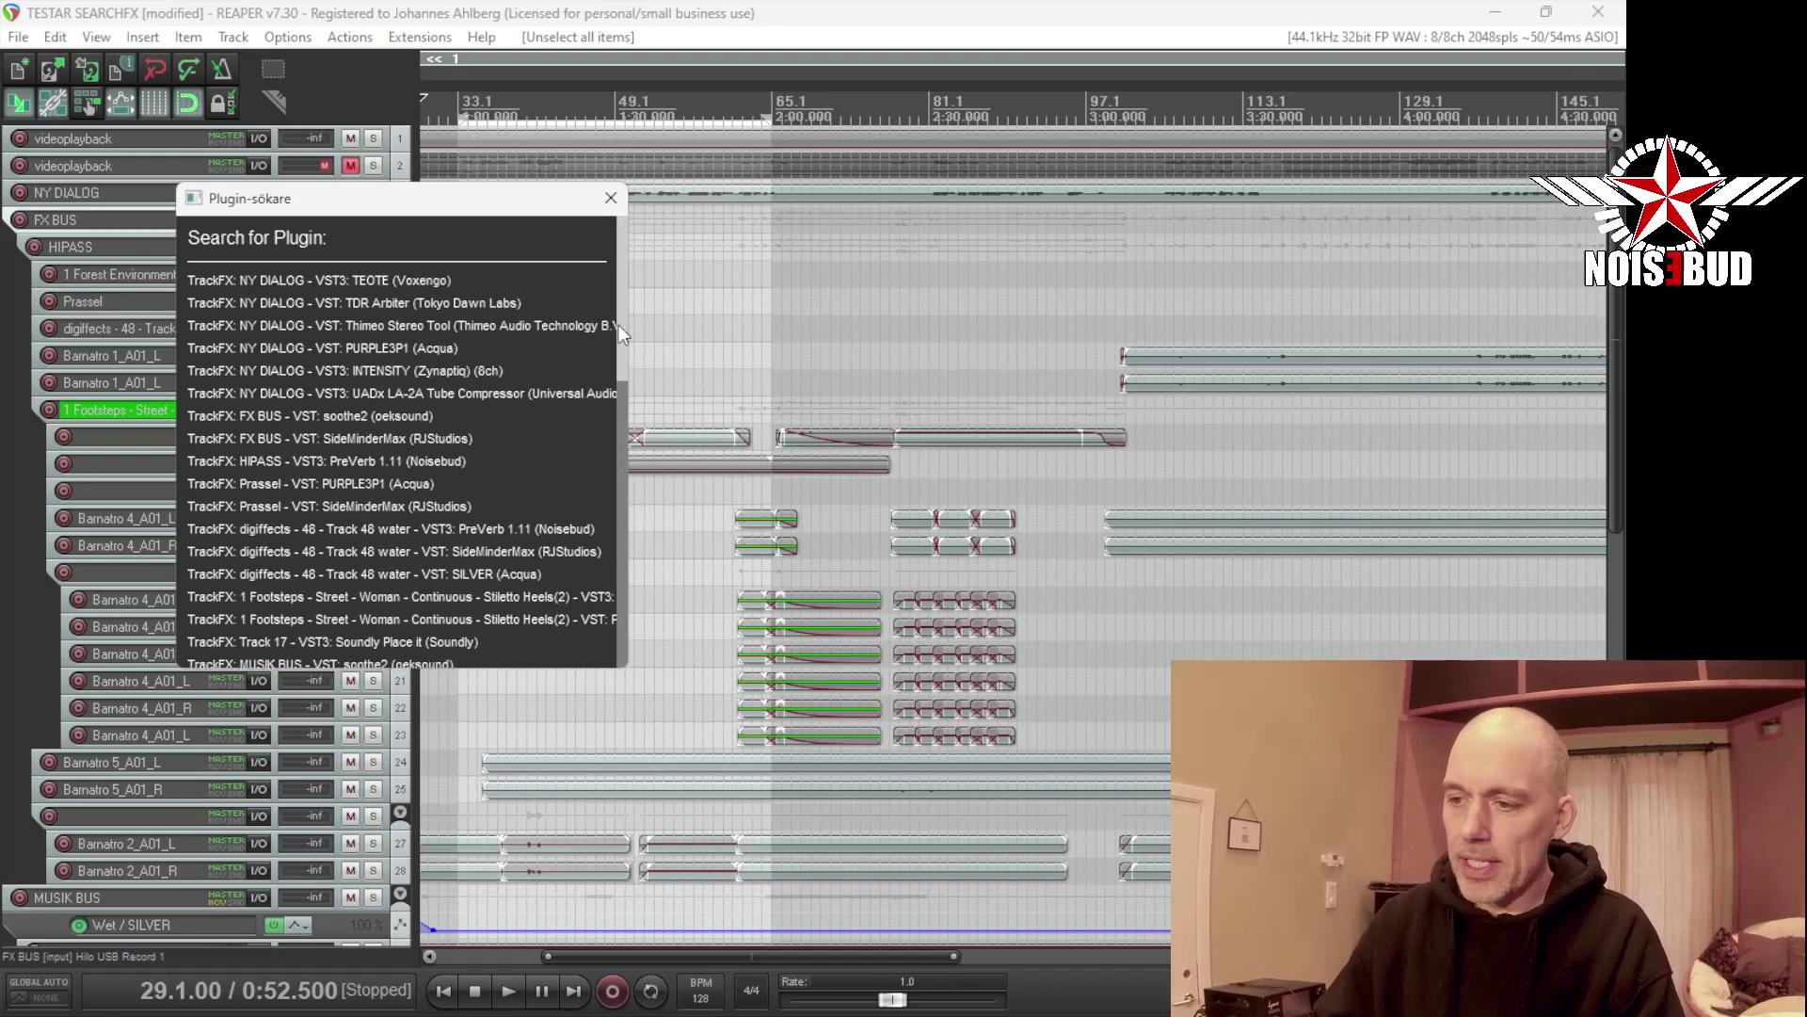
{"action": "scroll", "coordinate": [626, 282], "scroll_direction": "down", "scroll_amount": 6}
{"action": "scroll", "coordinate": [625, 515], "scroll_direction": "up", "scroll_amount": 1}
{"action": "scroll", "coordinate": [629, 377], "scroll_direction": "up", "scroll_amount": 7}
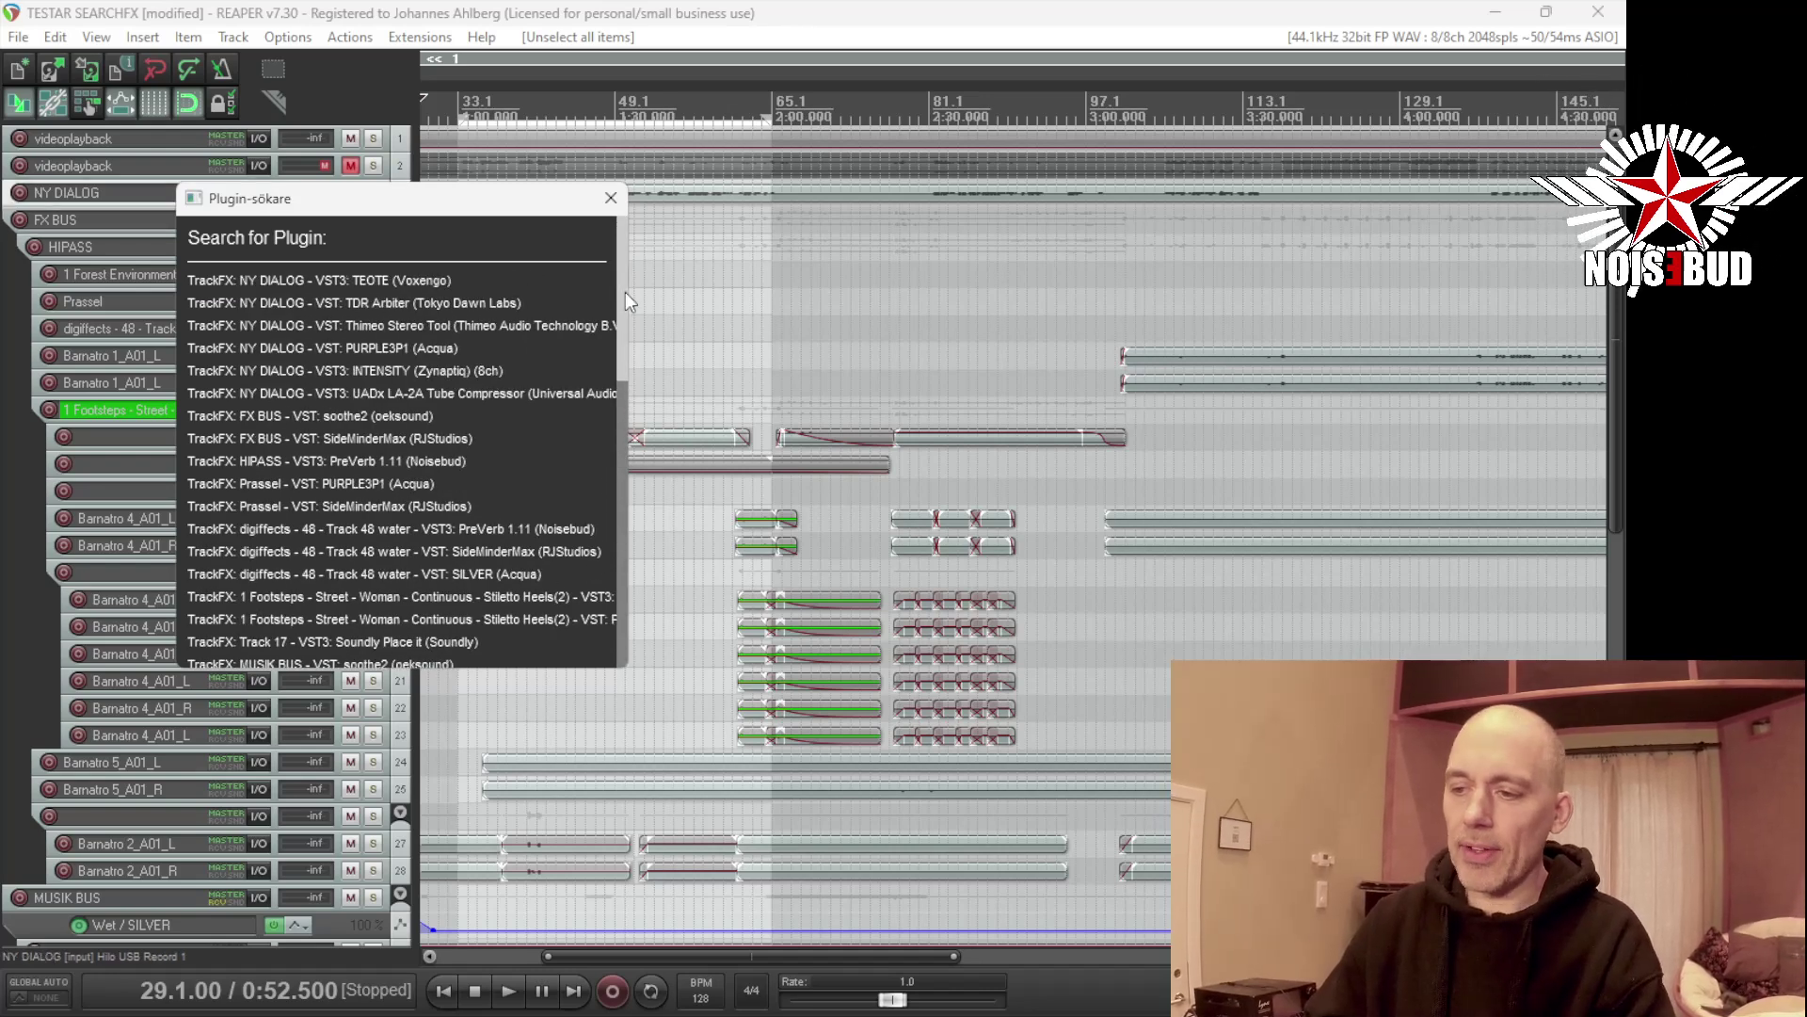
{"action": "scroll", "coordinate": [625, 293], "scroll_direction": "down", "scroll_amount": 6}
{"action": "scroll", "coordinate": [620, 566], "scroll_direction": "down", "scroll_amount": 1}
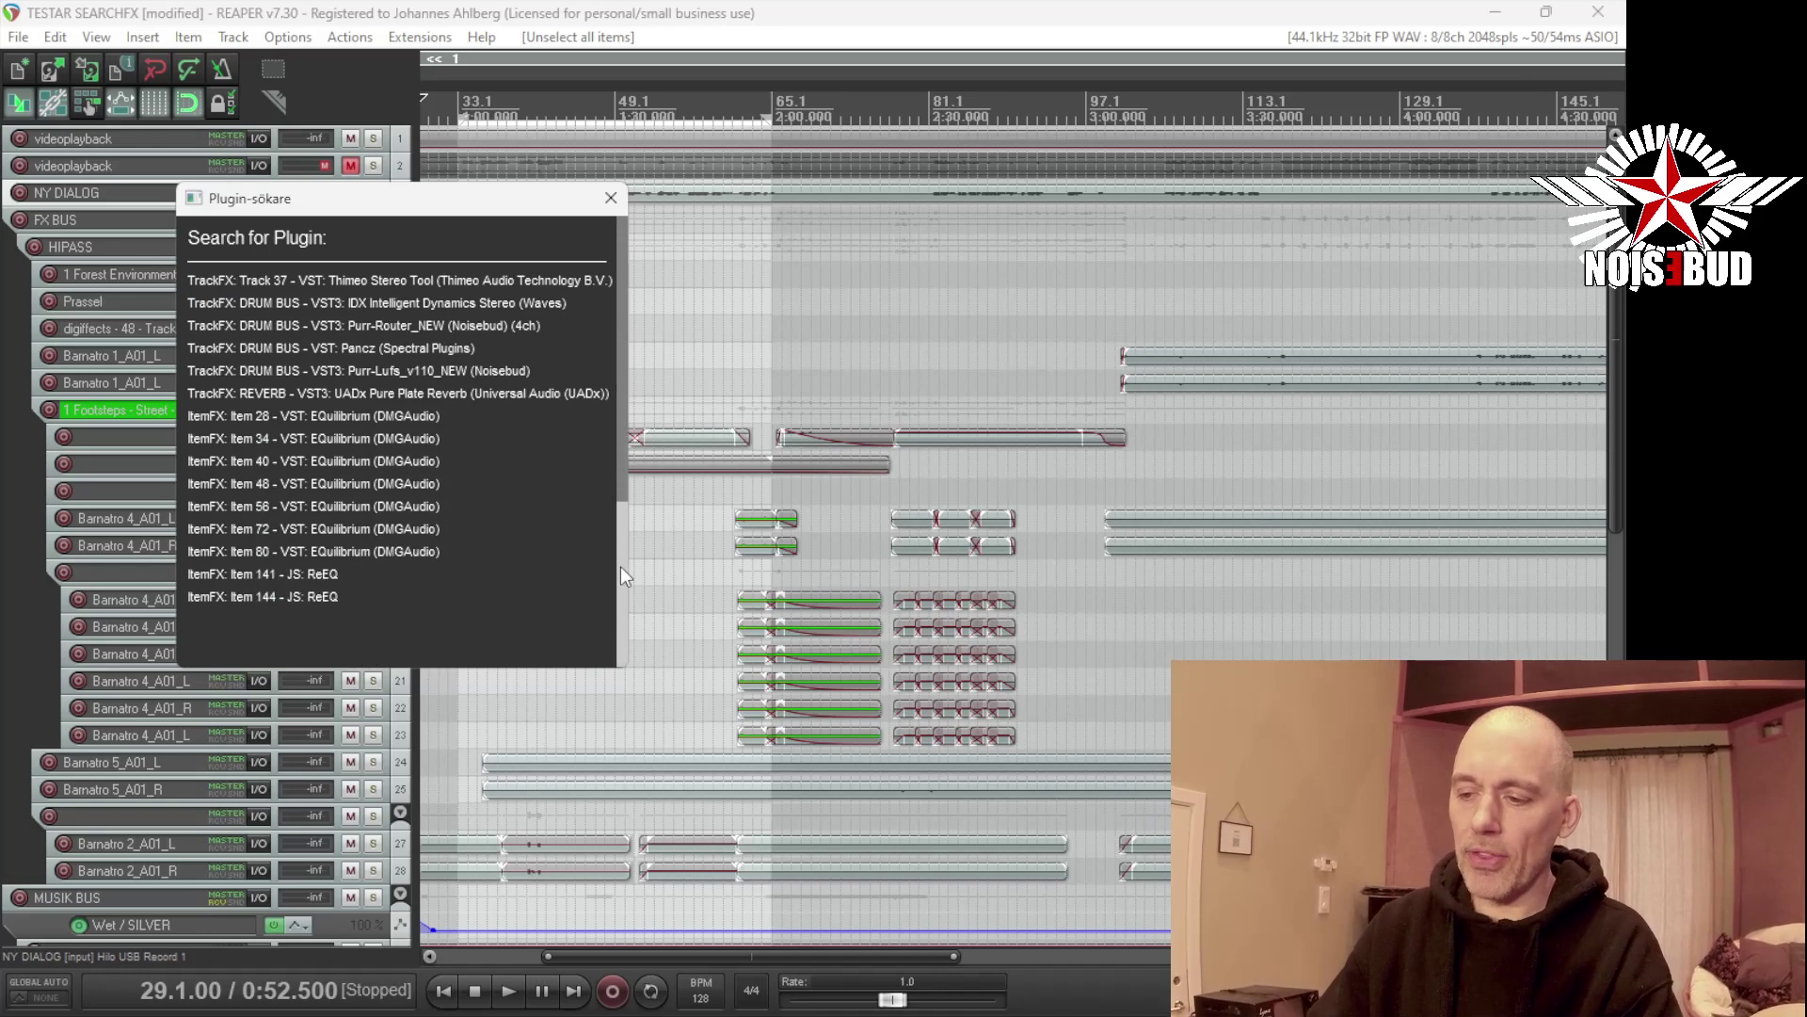
{"action": "scroll", "coordinate": [647, 339], "scroll_direction": "up", "scroll_amount": 7}
{"action": "scroll", "coordinate": [598, 633], "scroll_direction": "down", "scroll_amount": 10}
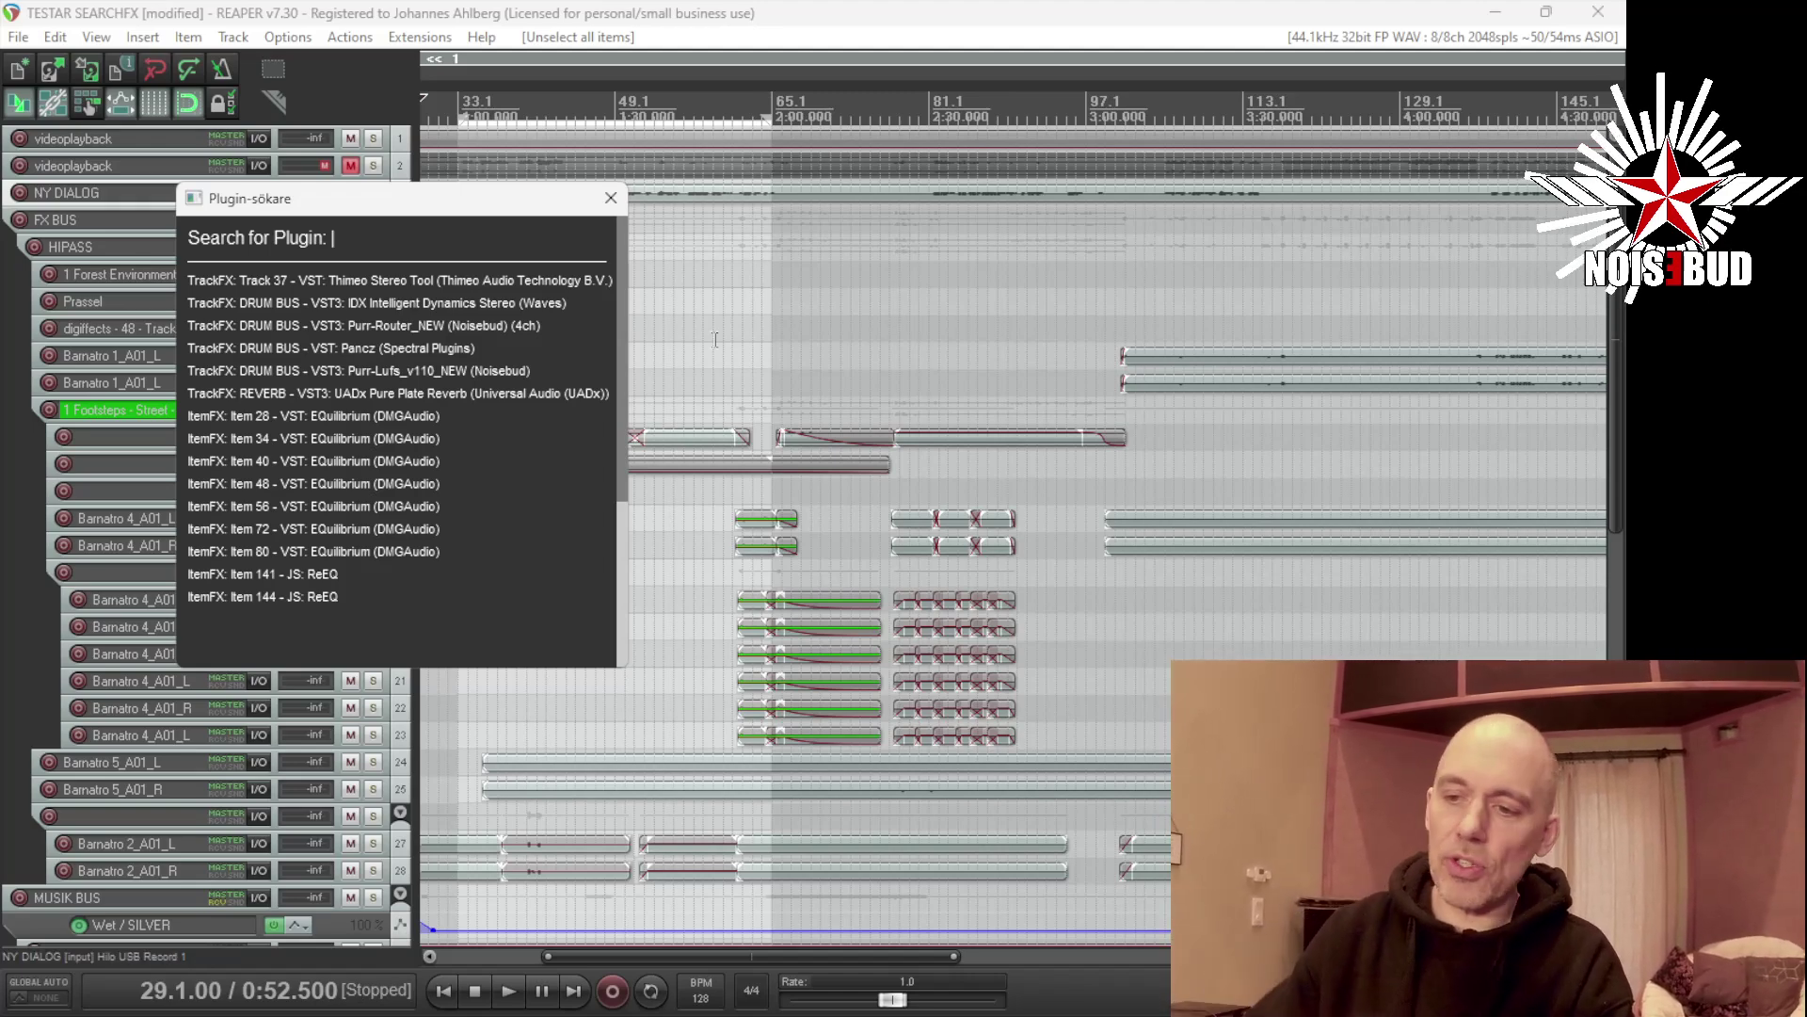
{"action": "left_click_drag", "start_coordinate": [625, 521], "coordinate": [622, 262]}
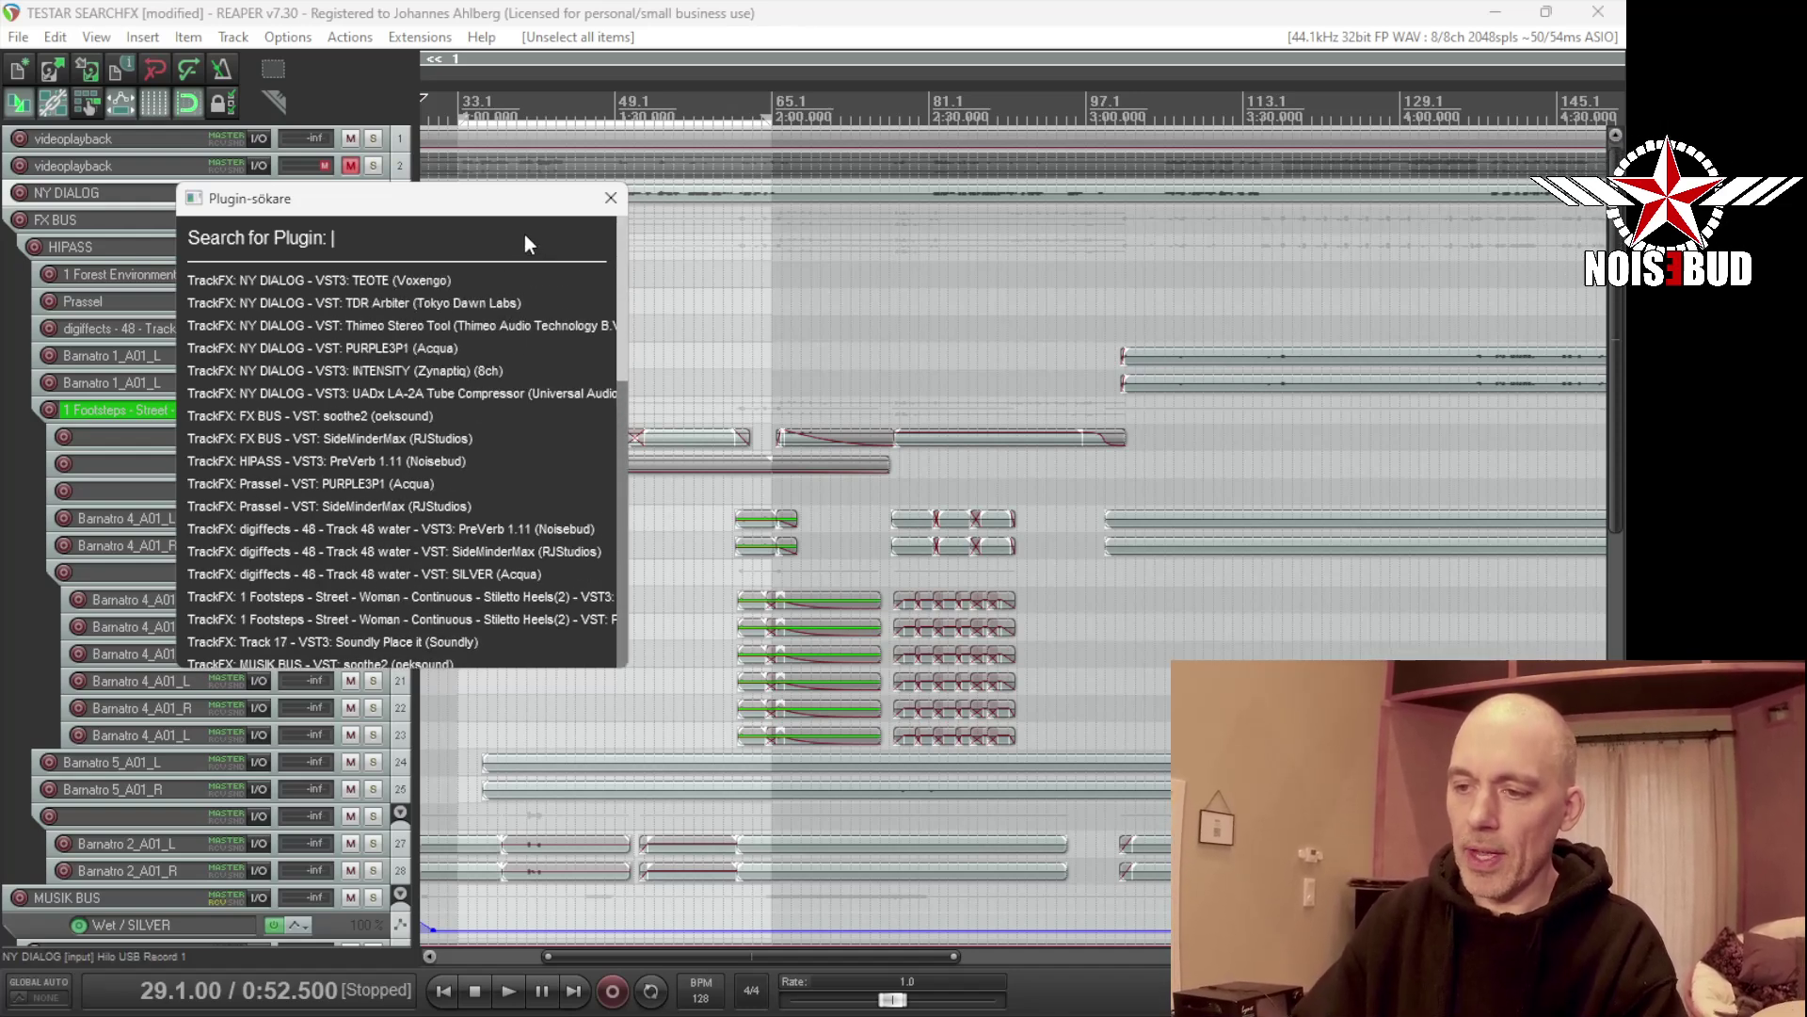
- Search for "teot" and alternate between the TEOTE plugin windows of the NY DIALOG and MUSIK BUS tracks
{"action": "type", "text": "te"}
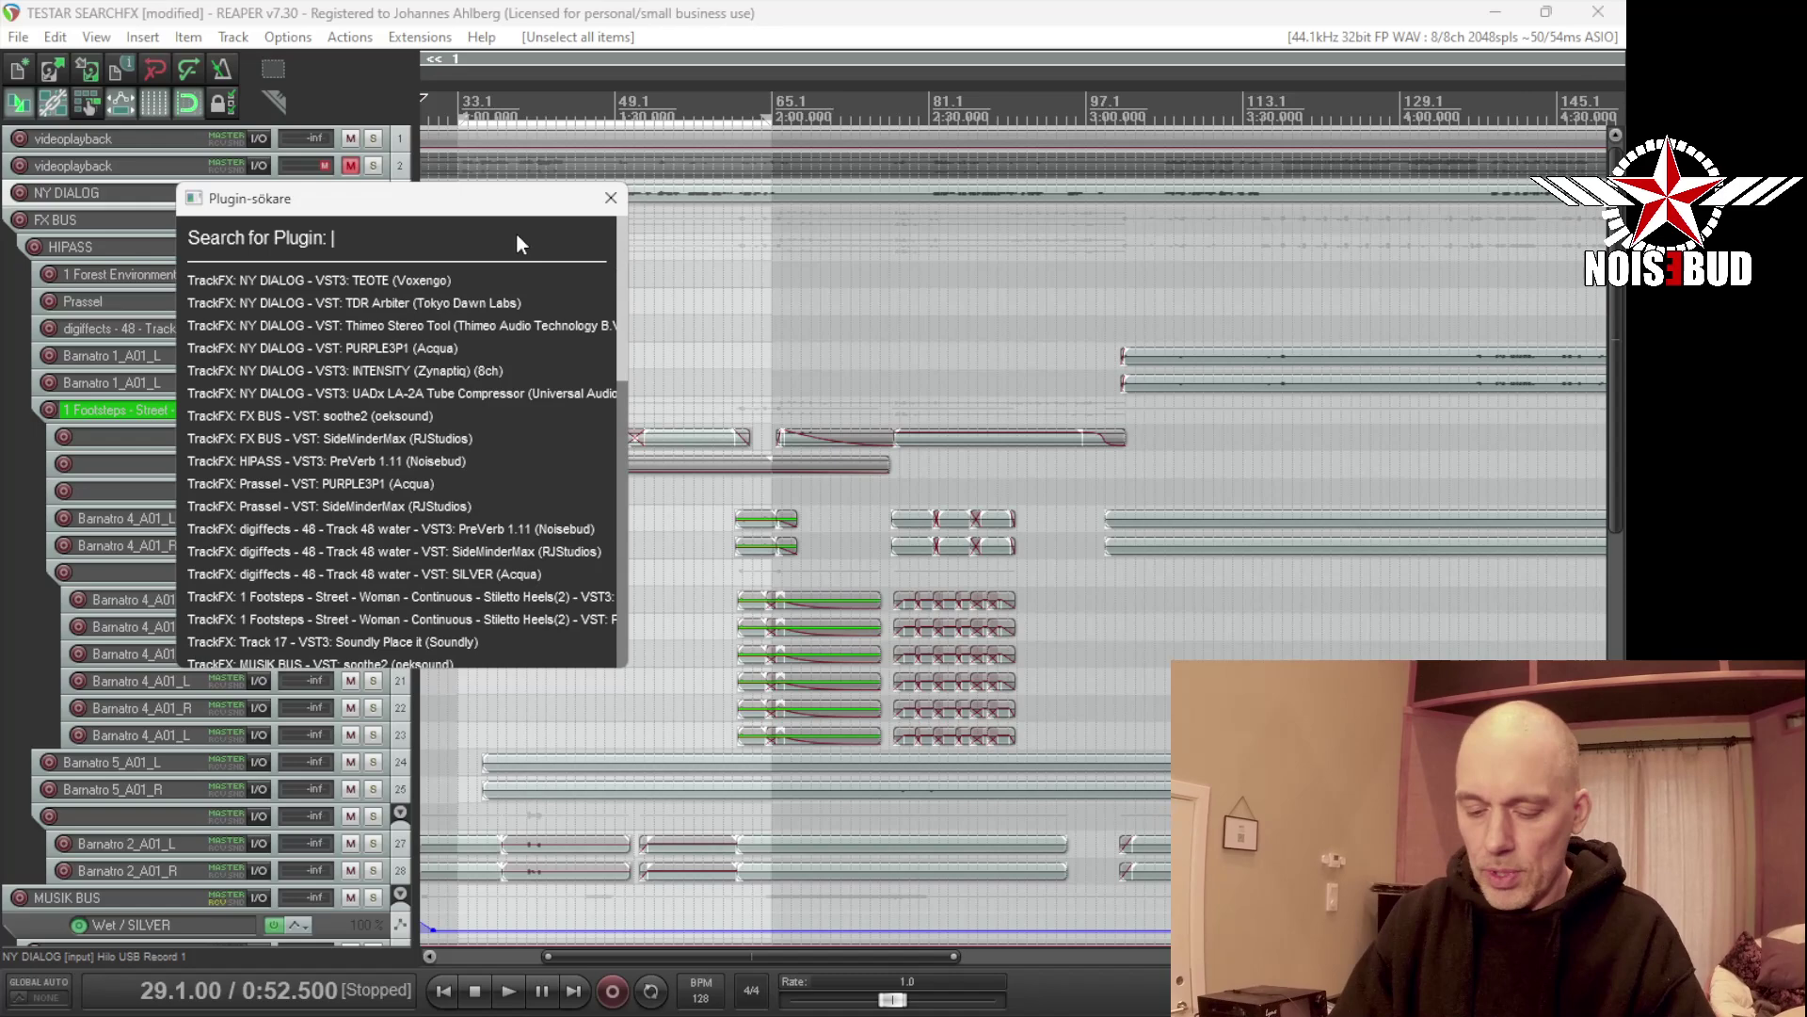
{"action": "type", "text": "ot"}
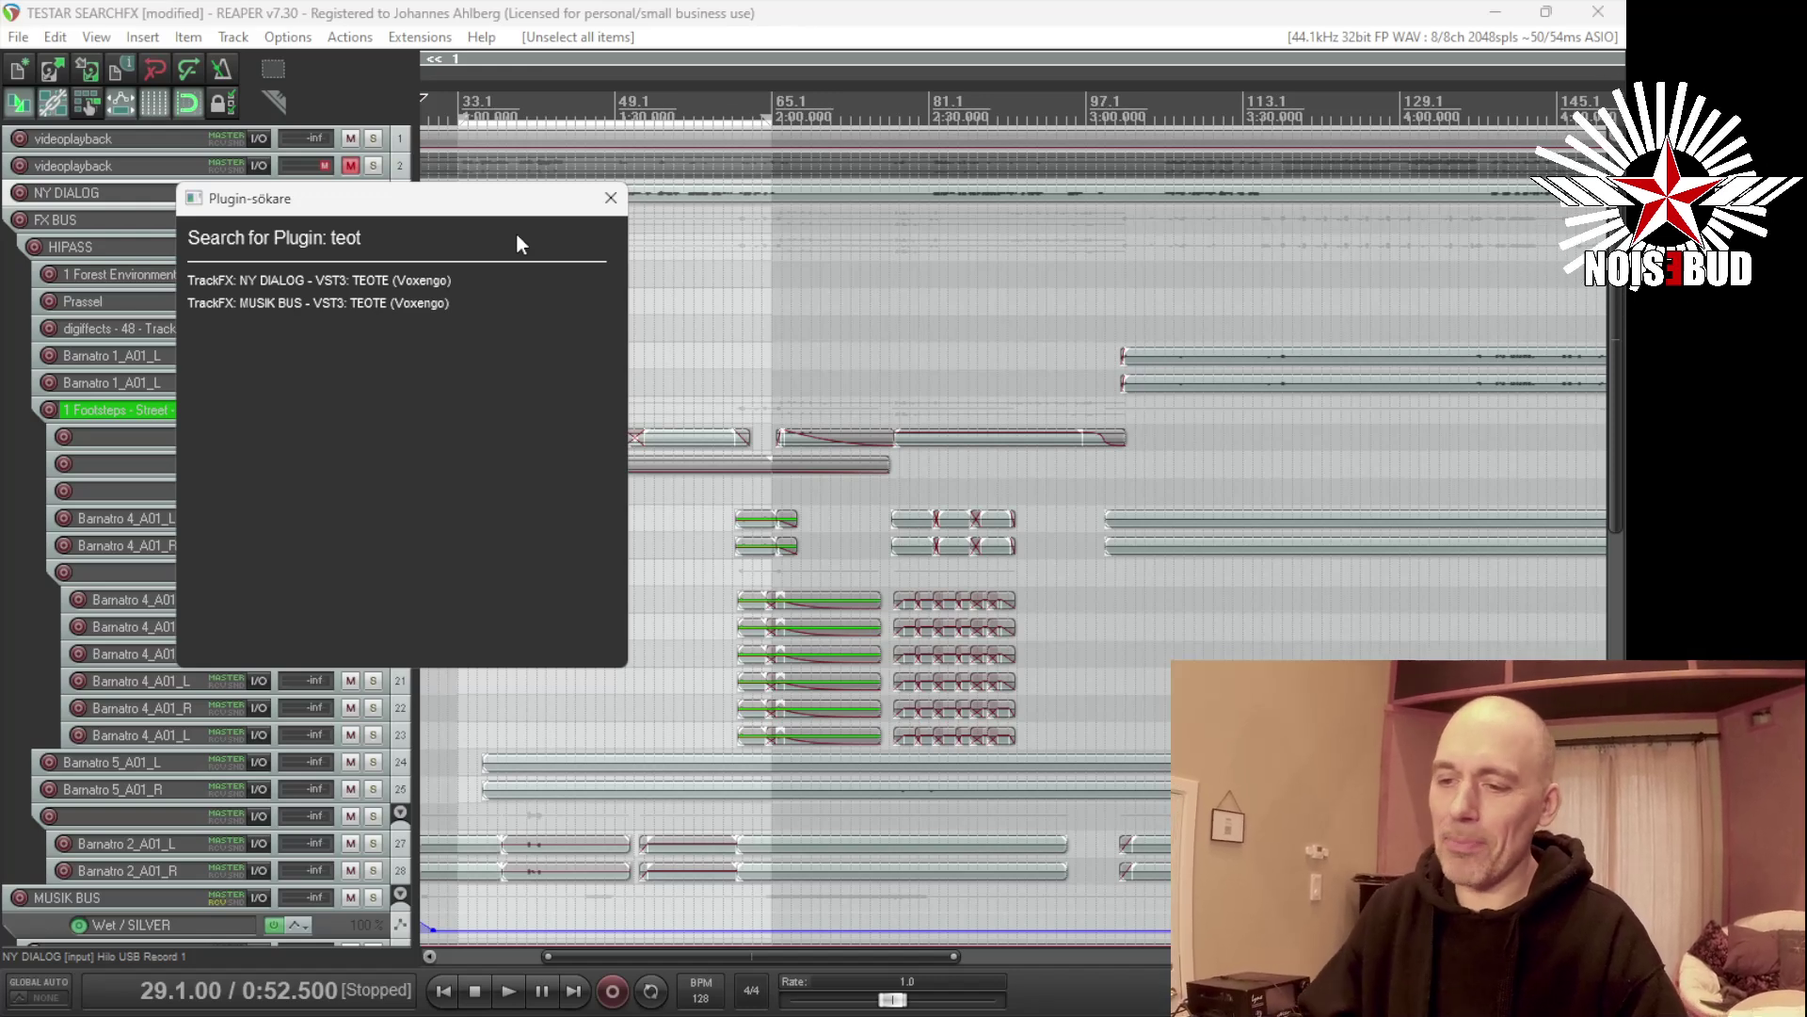
{"action": "left_click", "coordinate": [336, 283]}
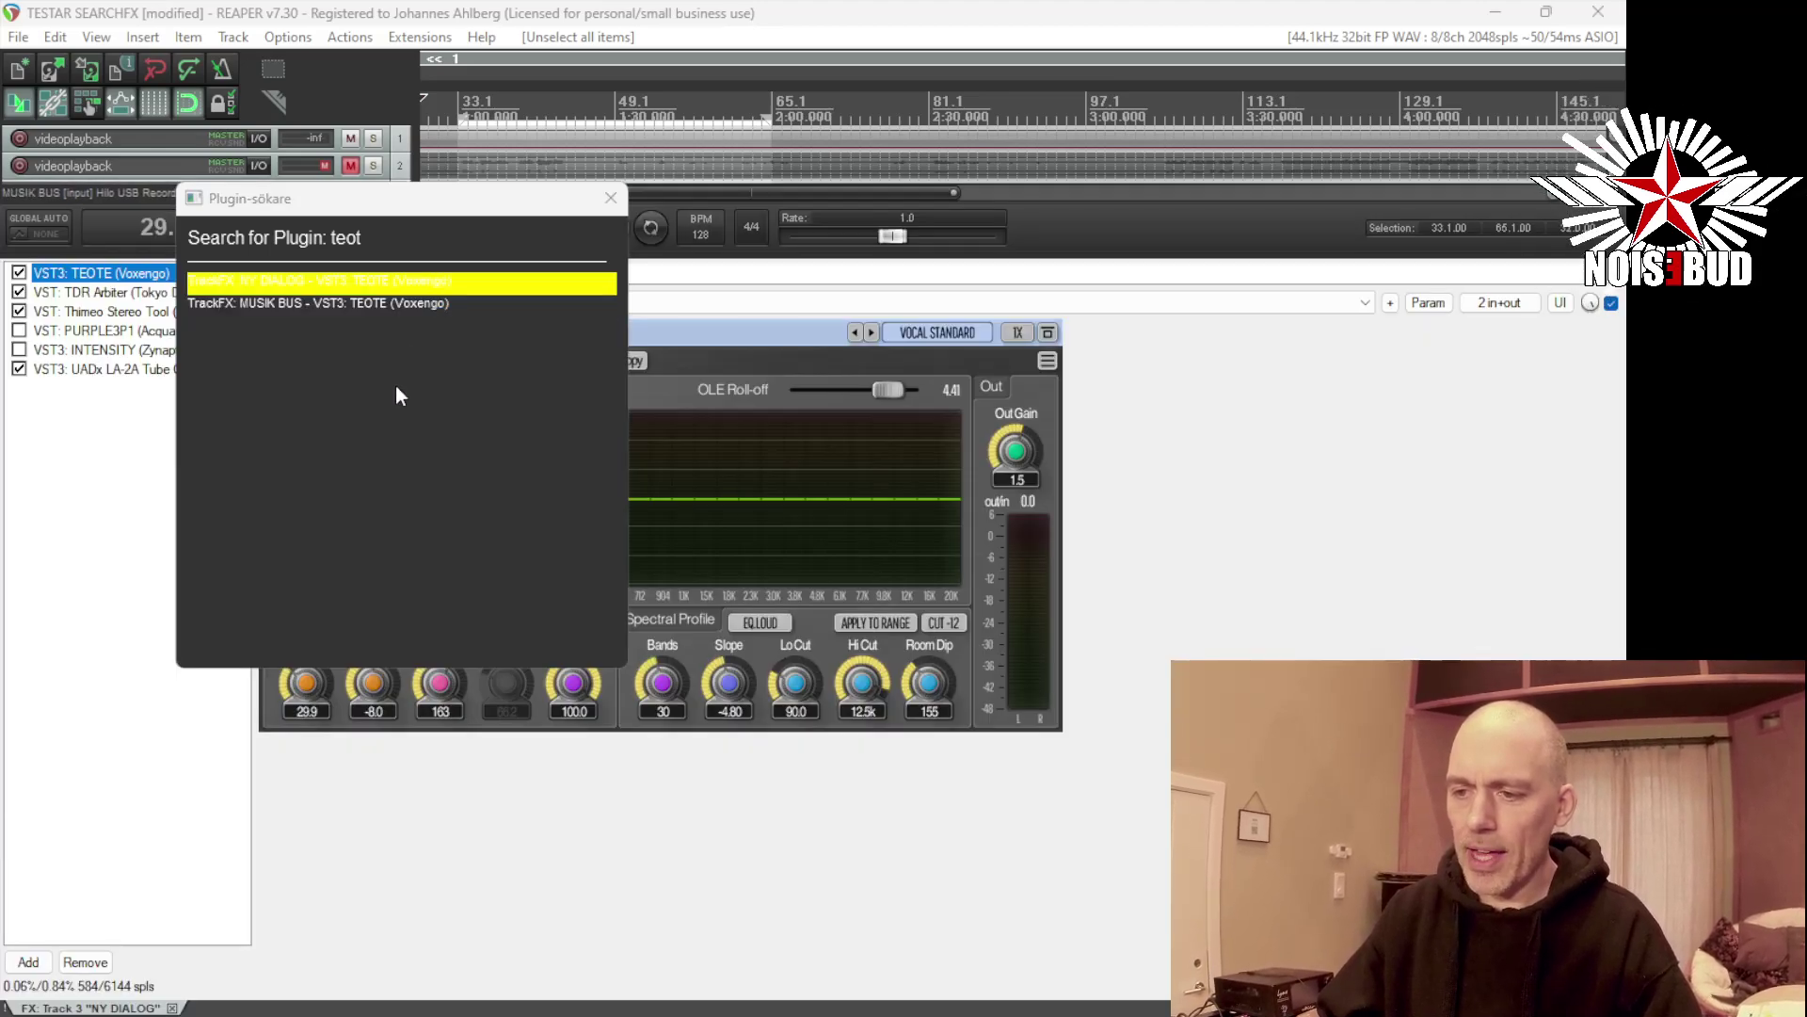
{"action": "left_click", "coordinate": [506, 283]}
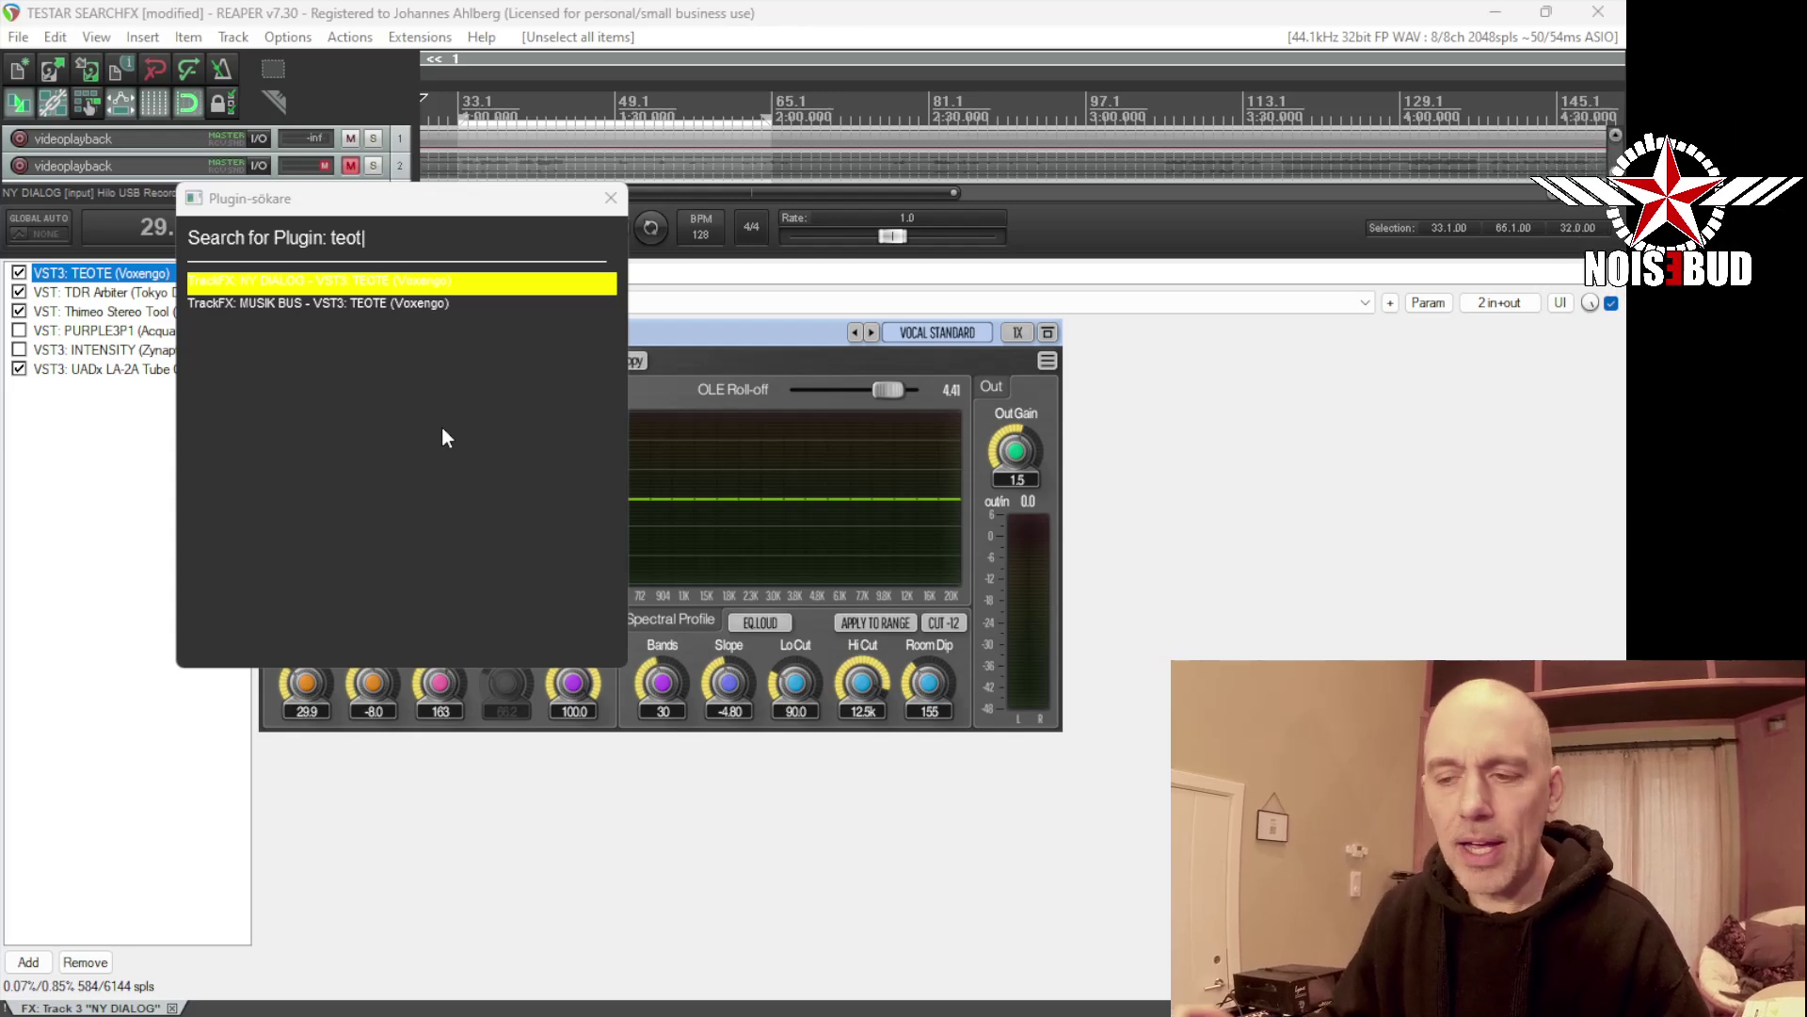
{"action": "left_click", "coordinate": [426, 315]}
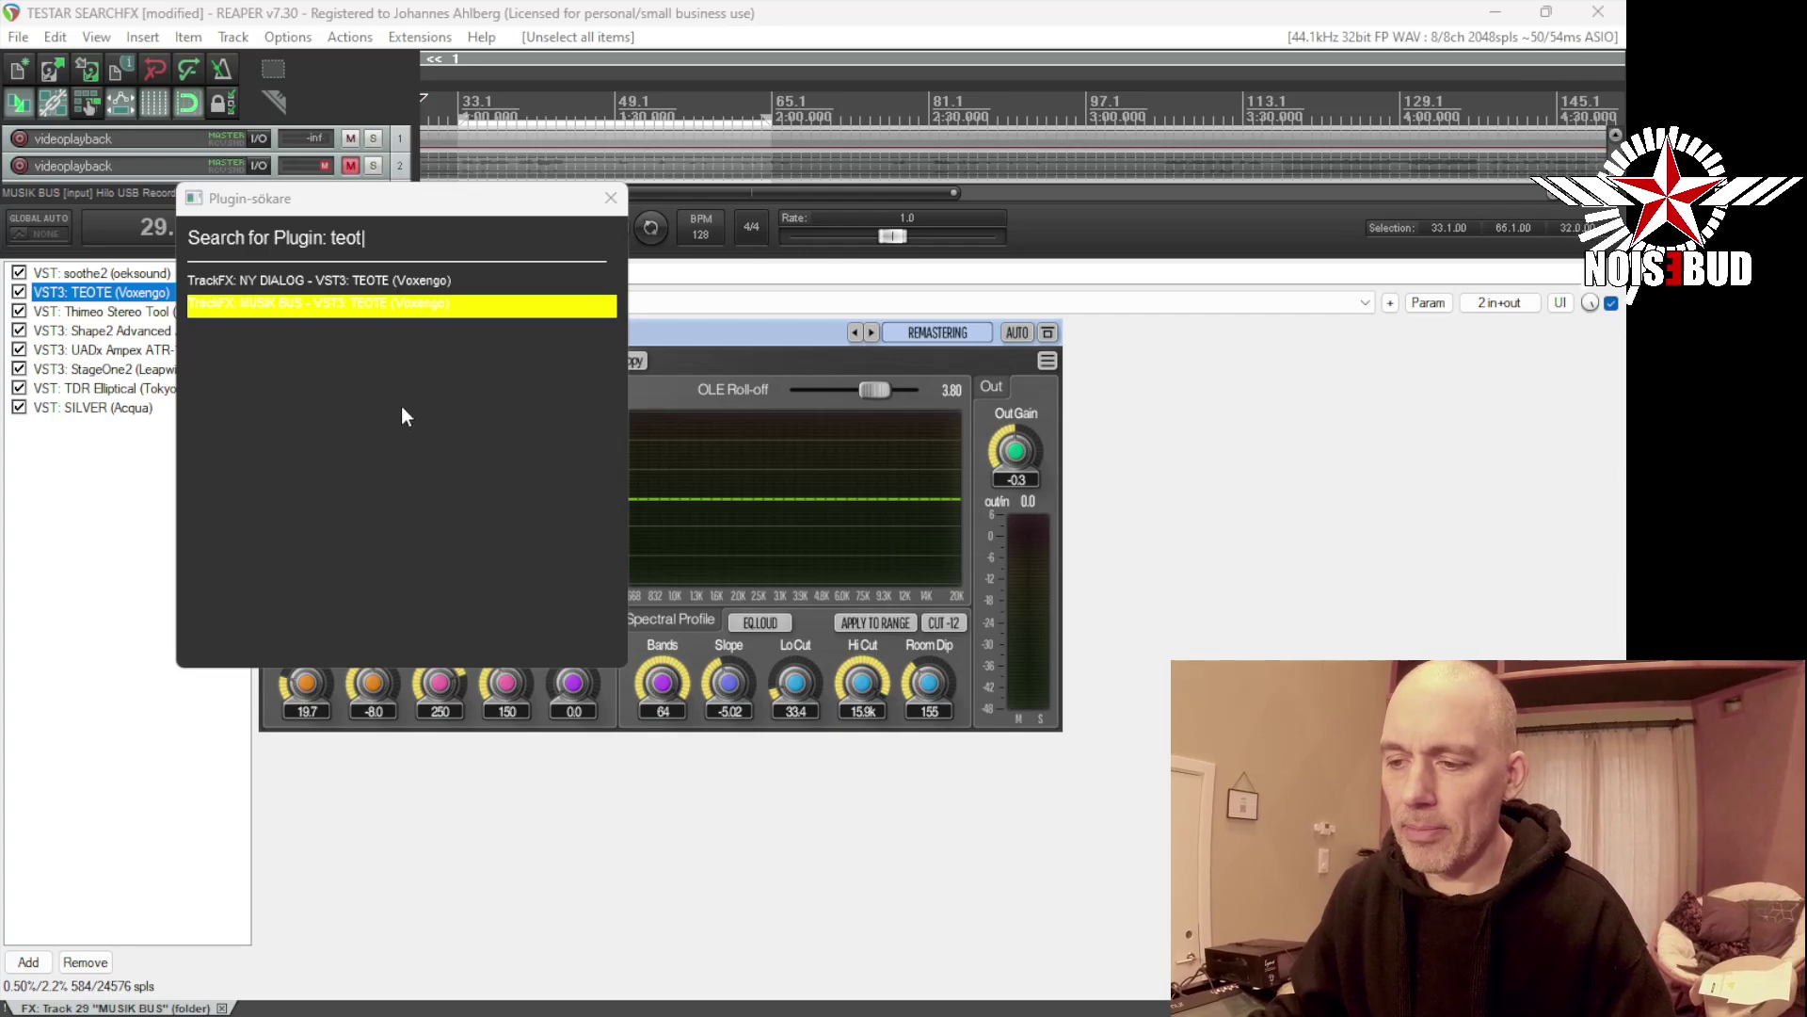
{"action": "left_click", "coordinate": [423, 286]}
{"action": "left_click", "coordinate": [422, 302]}
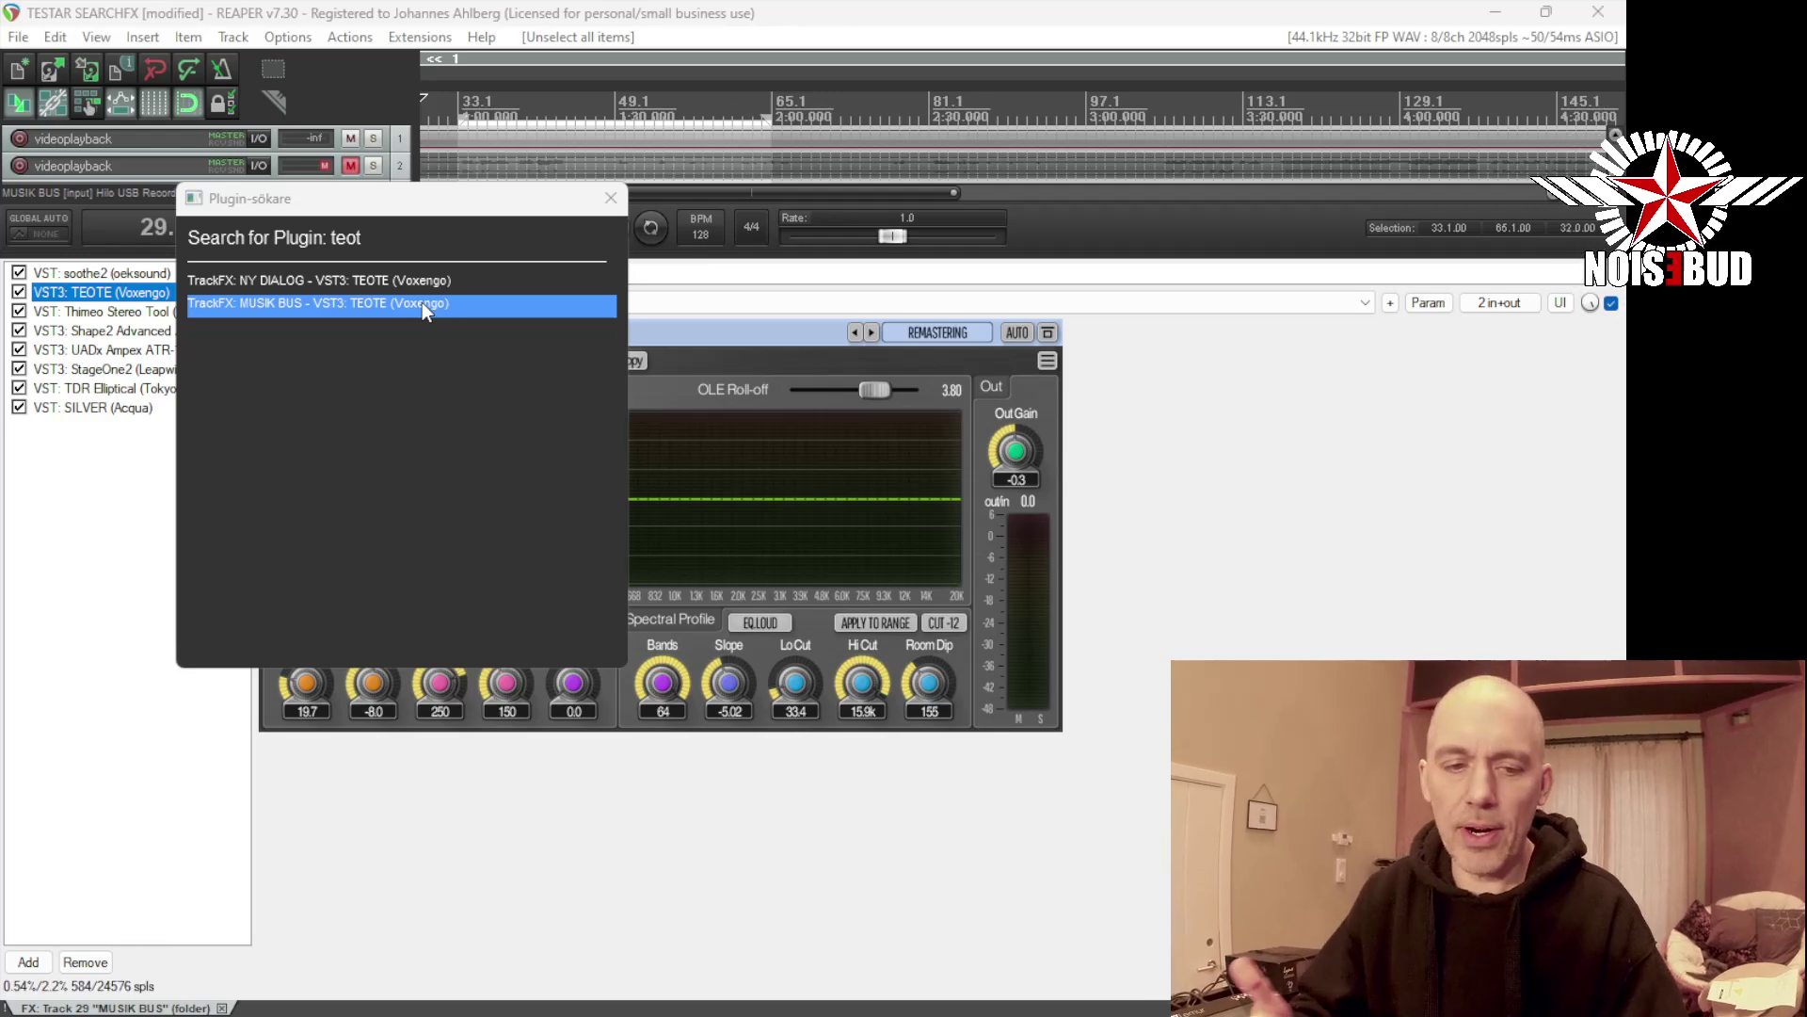
{"action": "left_click", "coordinate": [442, 241]}
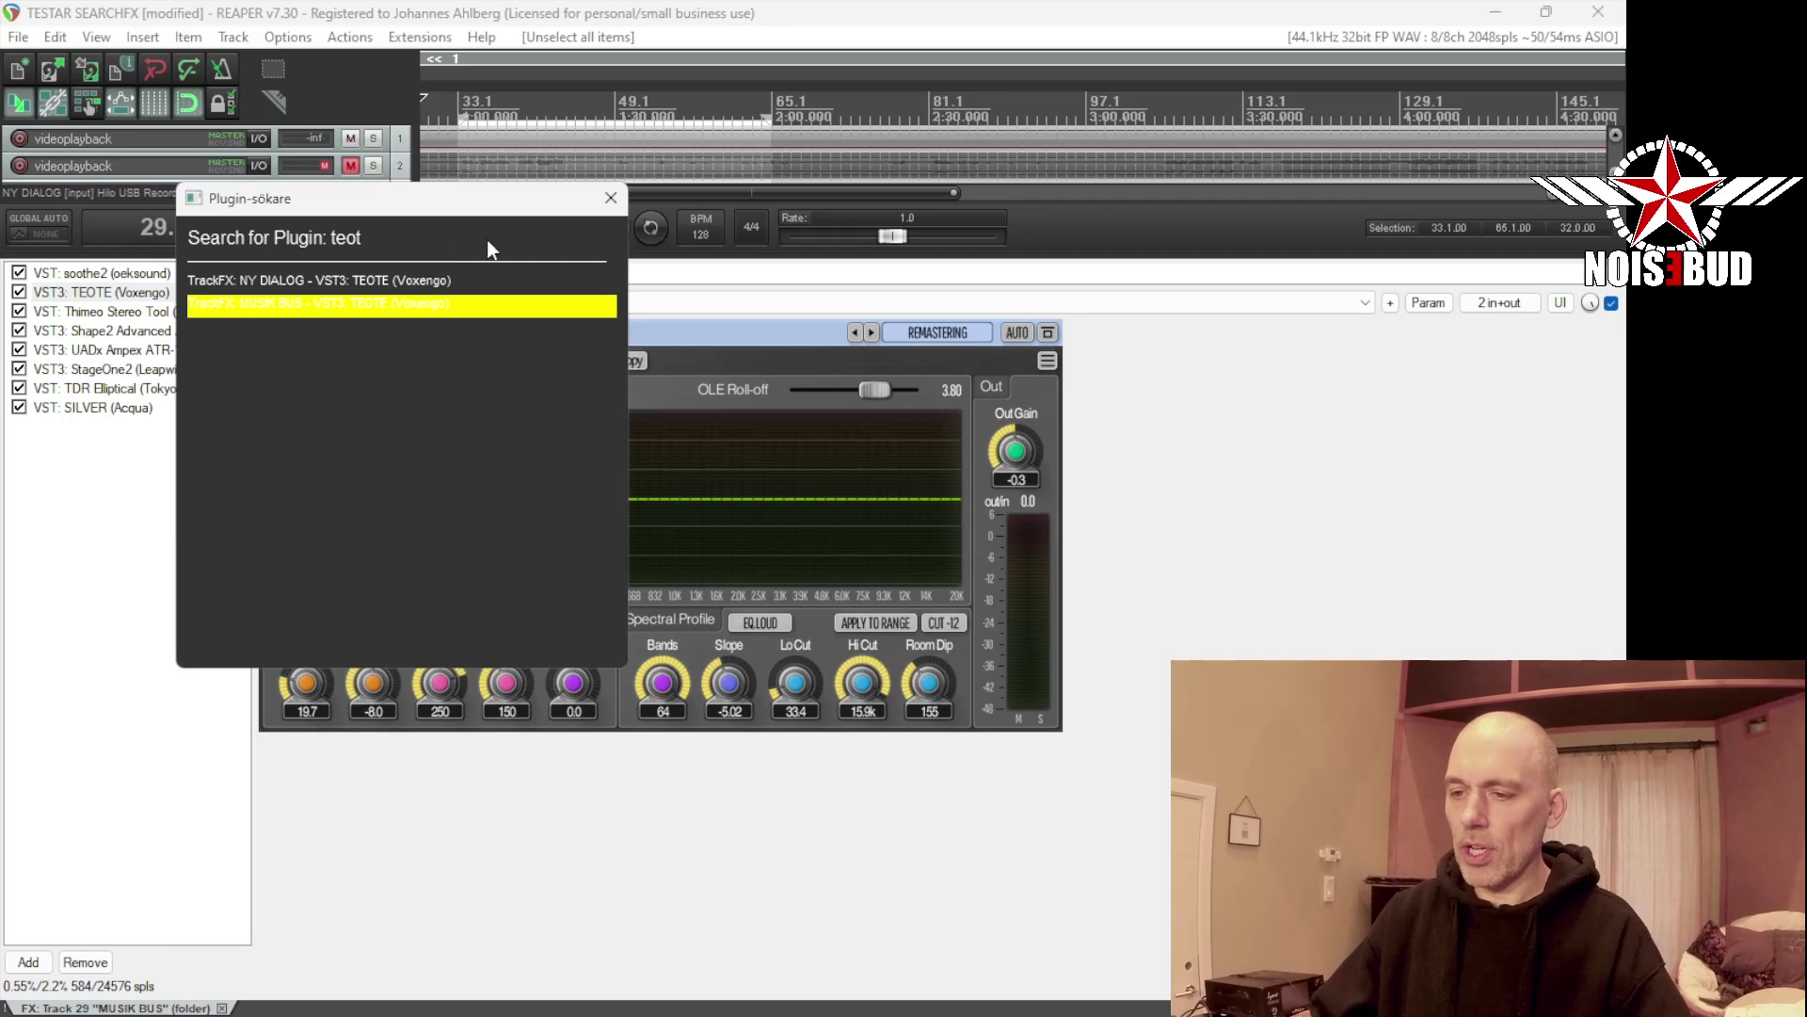
- Replace the plugin search text with "thim"
{"action": "key", "text": "BackSpace"}
{"action": "key", "text": "BackSpace"}
{"action": "key", "text": "BackSpace"}
{"action": "key", "text": "BackSpace"}
{"action": "scroll", "coordinate": [612, 363], "scroll_direction": "down", "scroll_amount": 2}
{"action": "scroll", "coordinate": [613, 367], "scroll_direction": "up", "scroll_amount": 2}
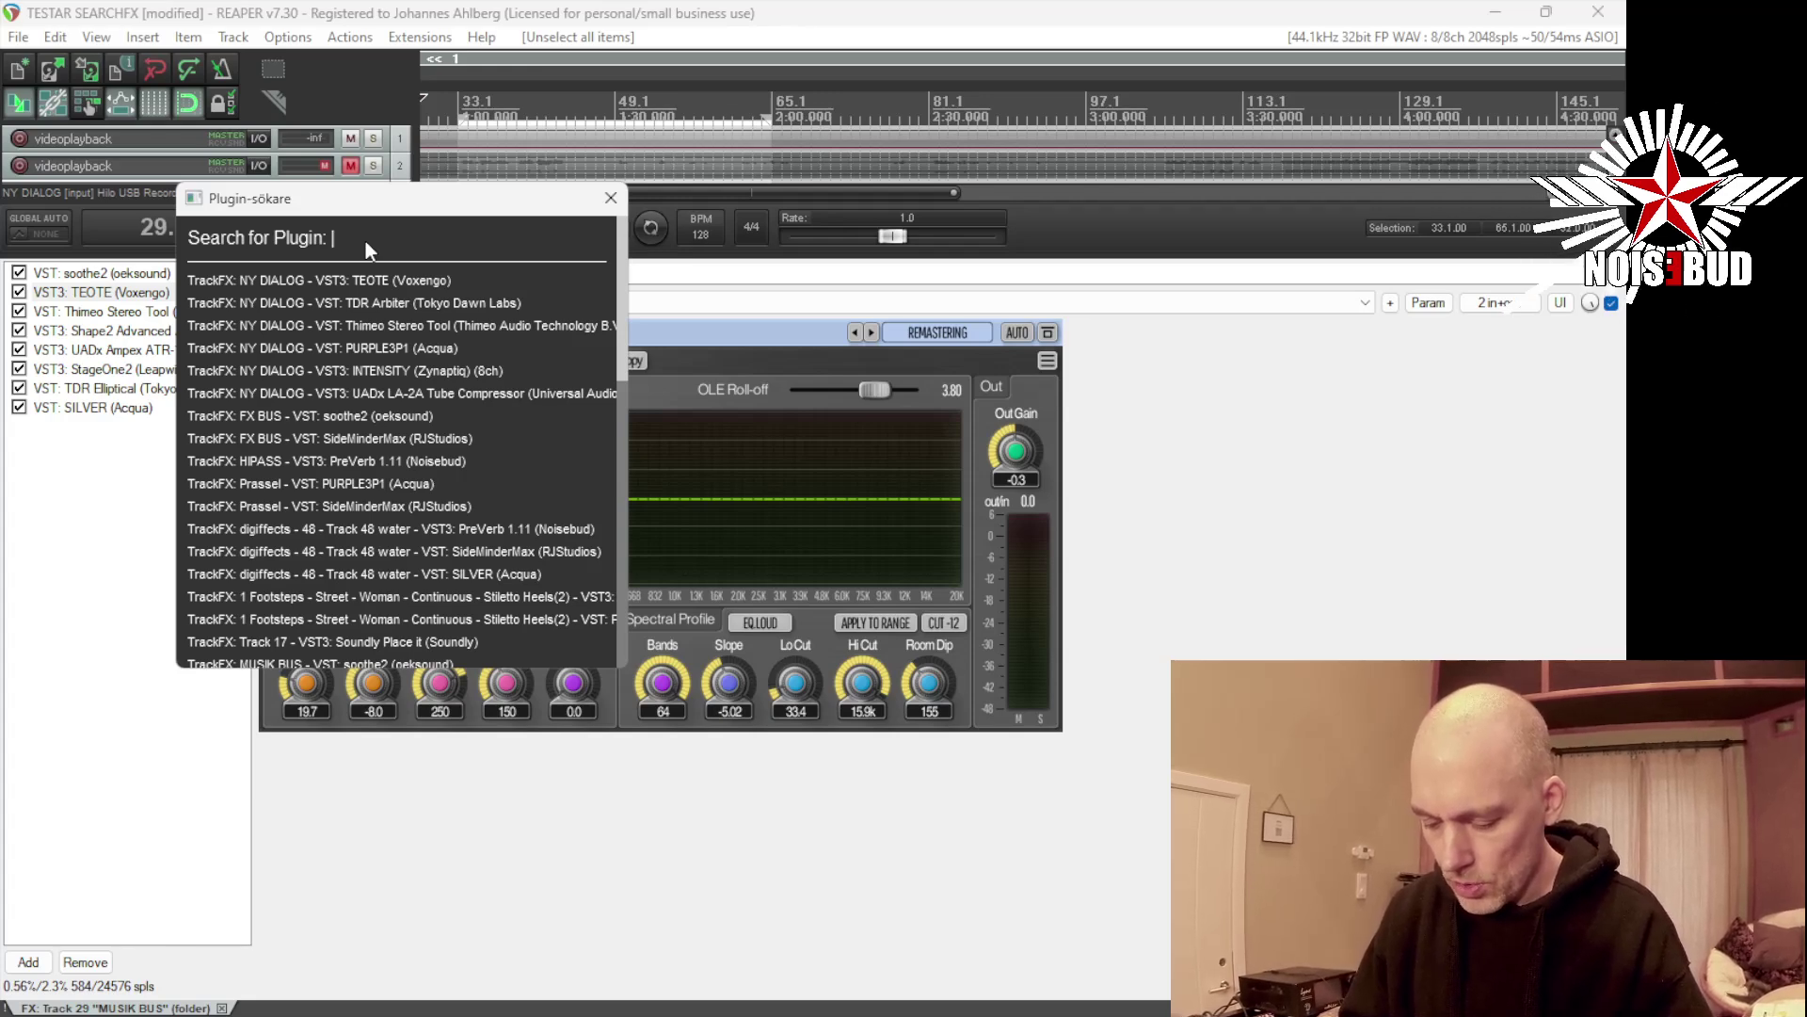
{"action": "type", "text": "thim"}
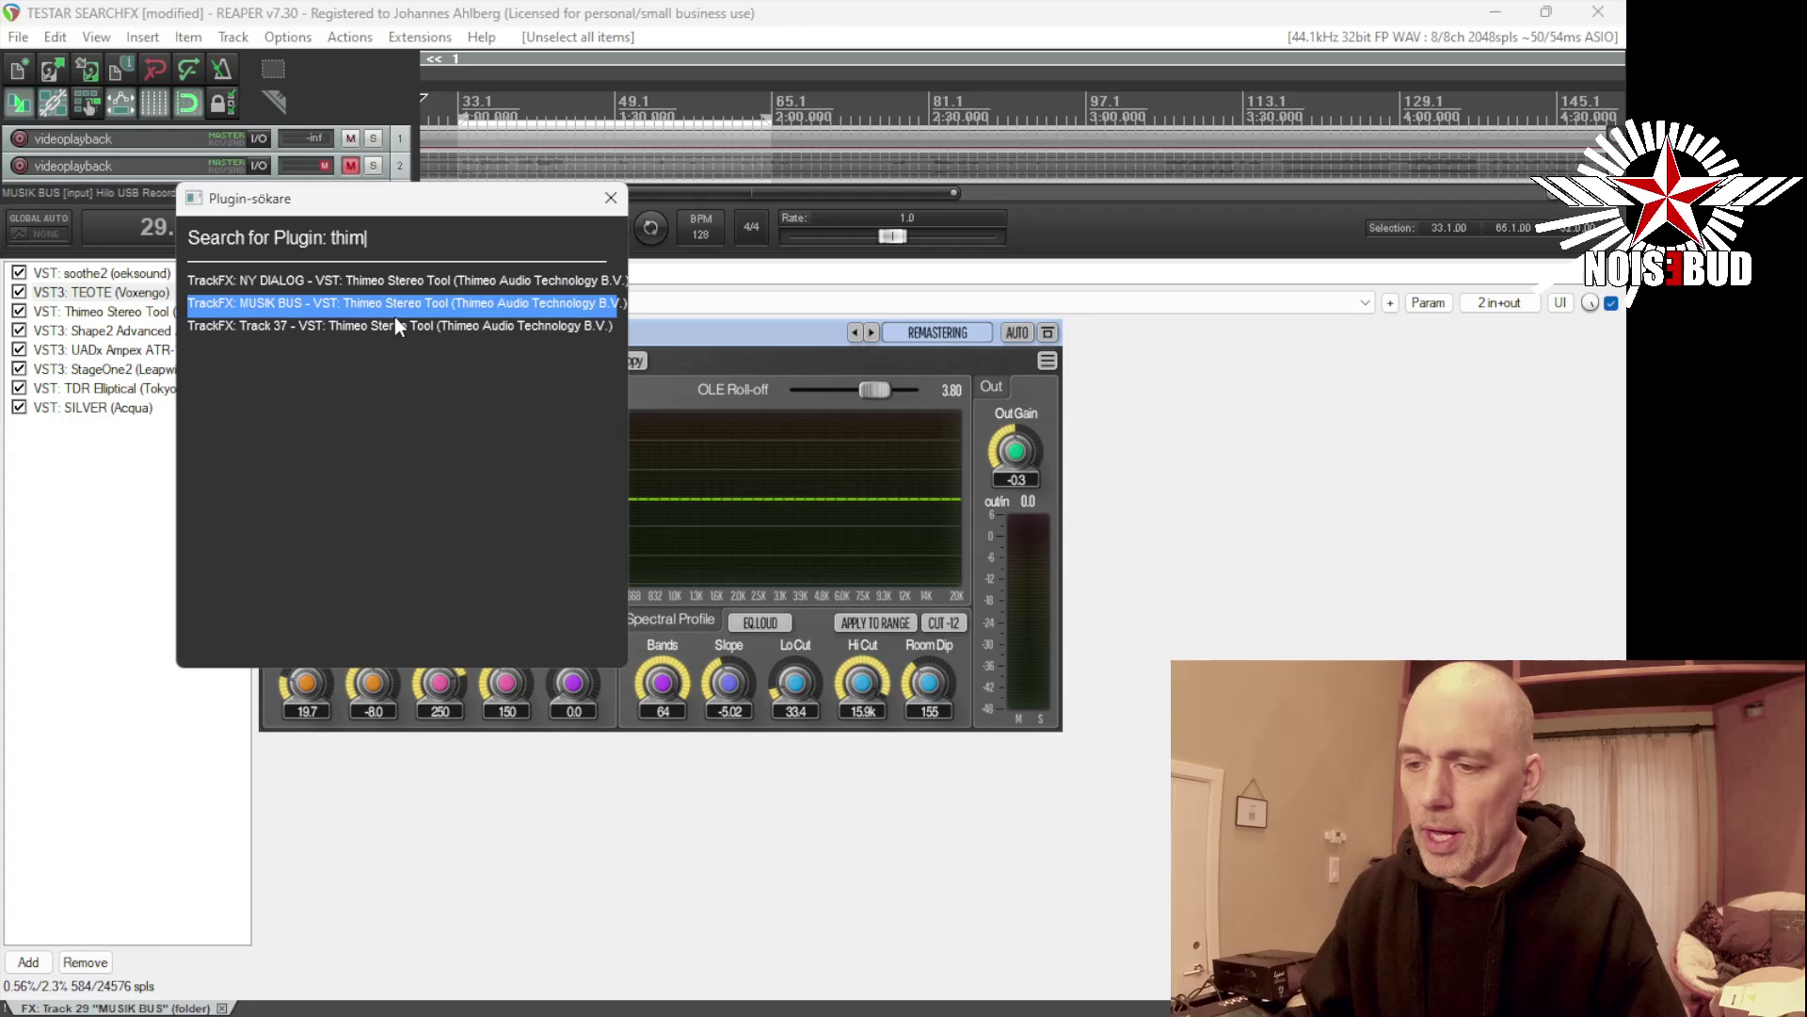
- Open the Thimeo Stereo Tool instances on NY DIALOG, MUSIK BUS and Track 37 in turn
{"action": "left_click", "coordinate": [423, 287]}
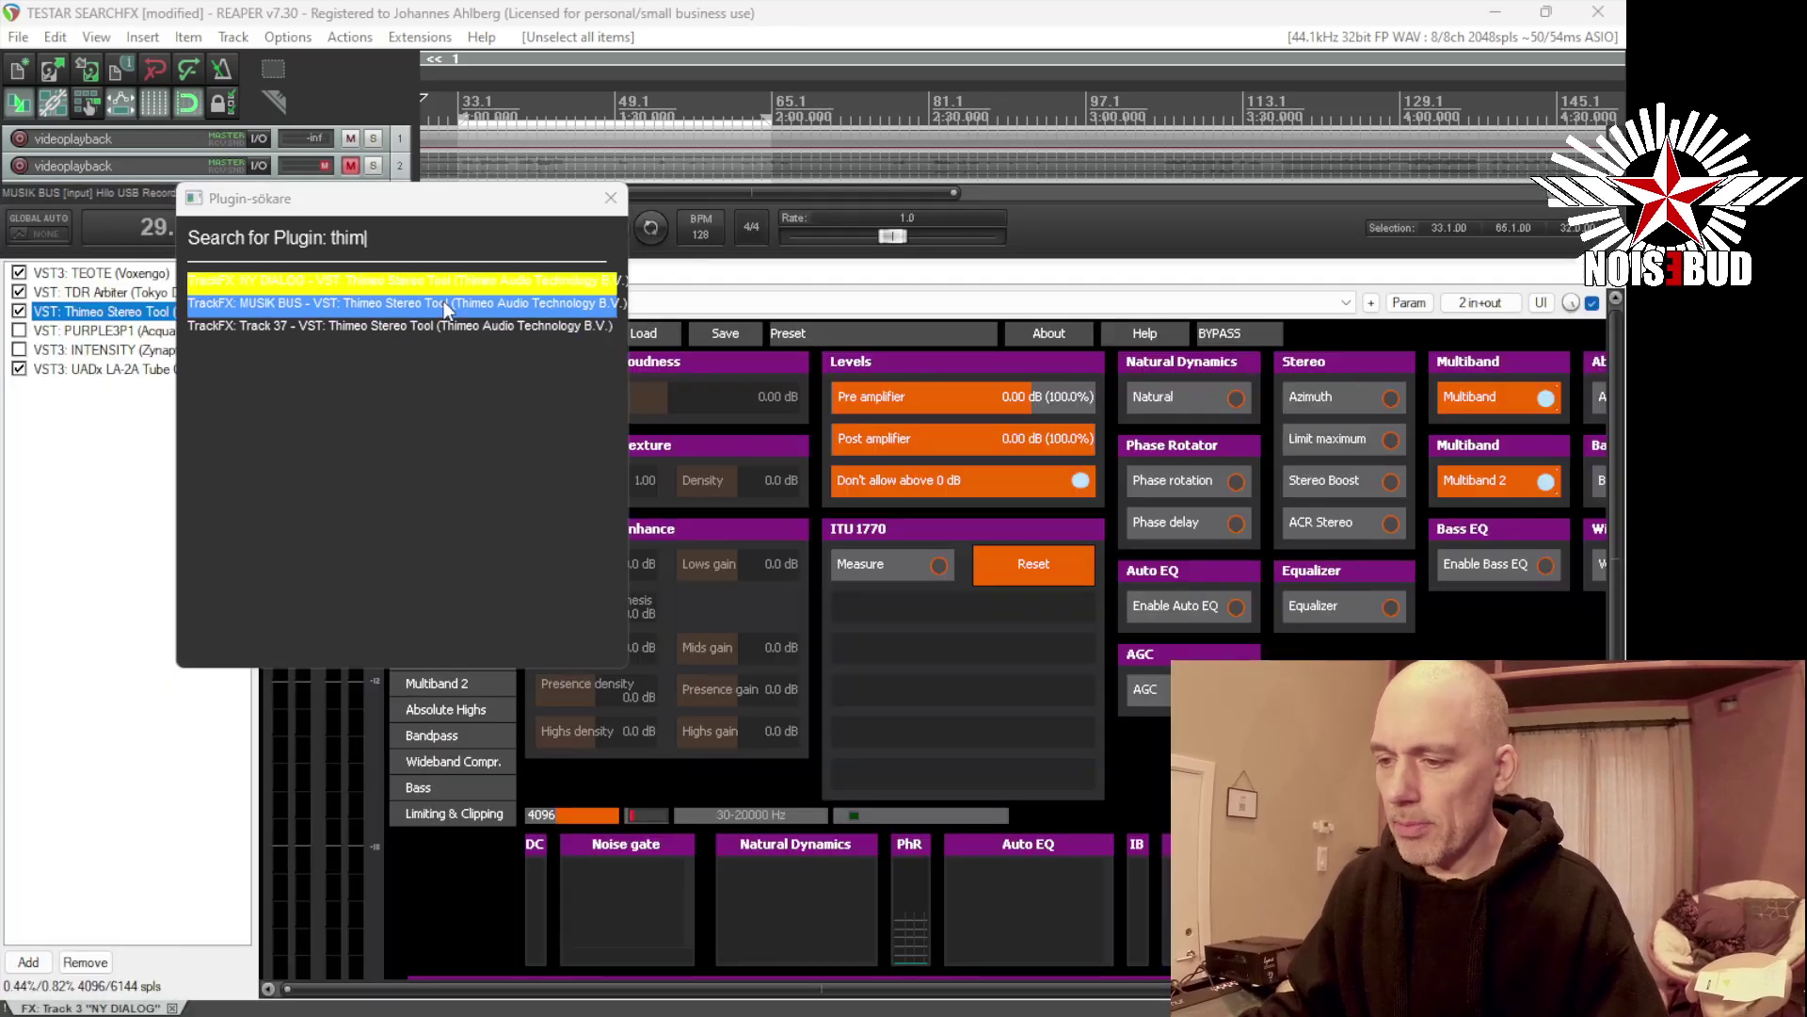
{"action": "left_click", "coordinate": [446, 305]}
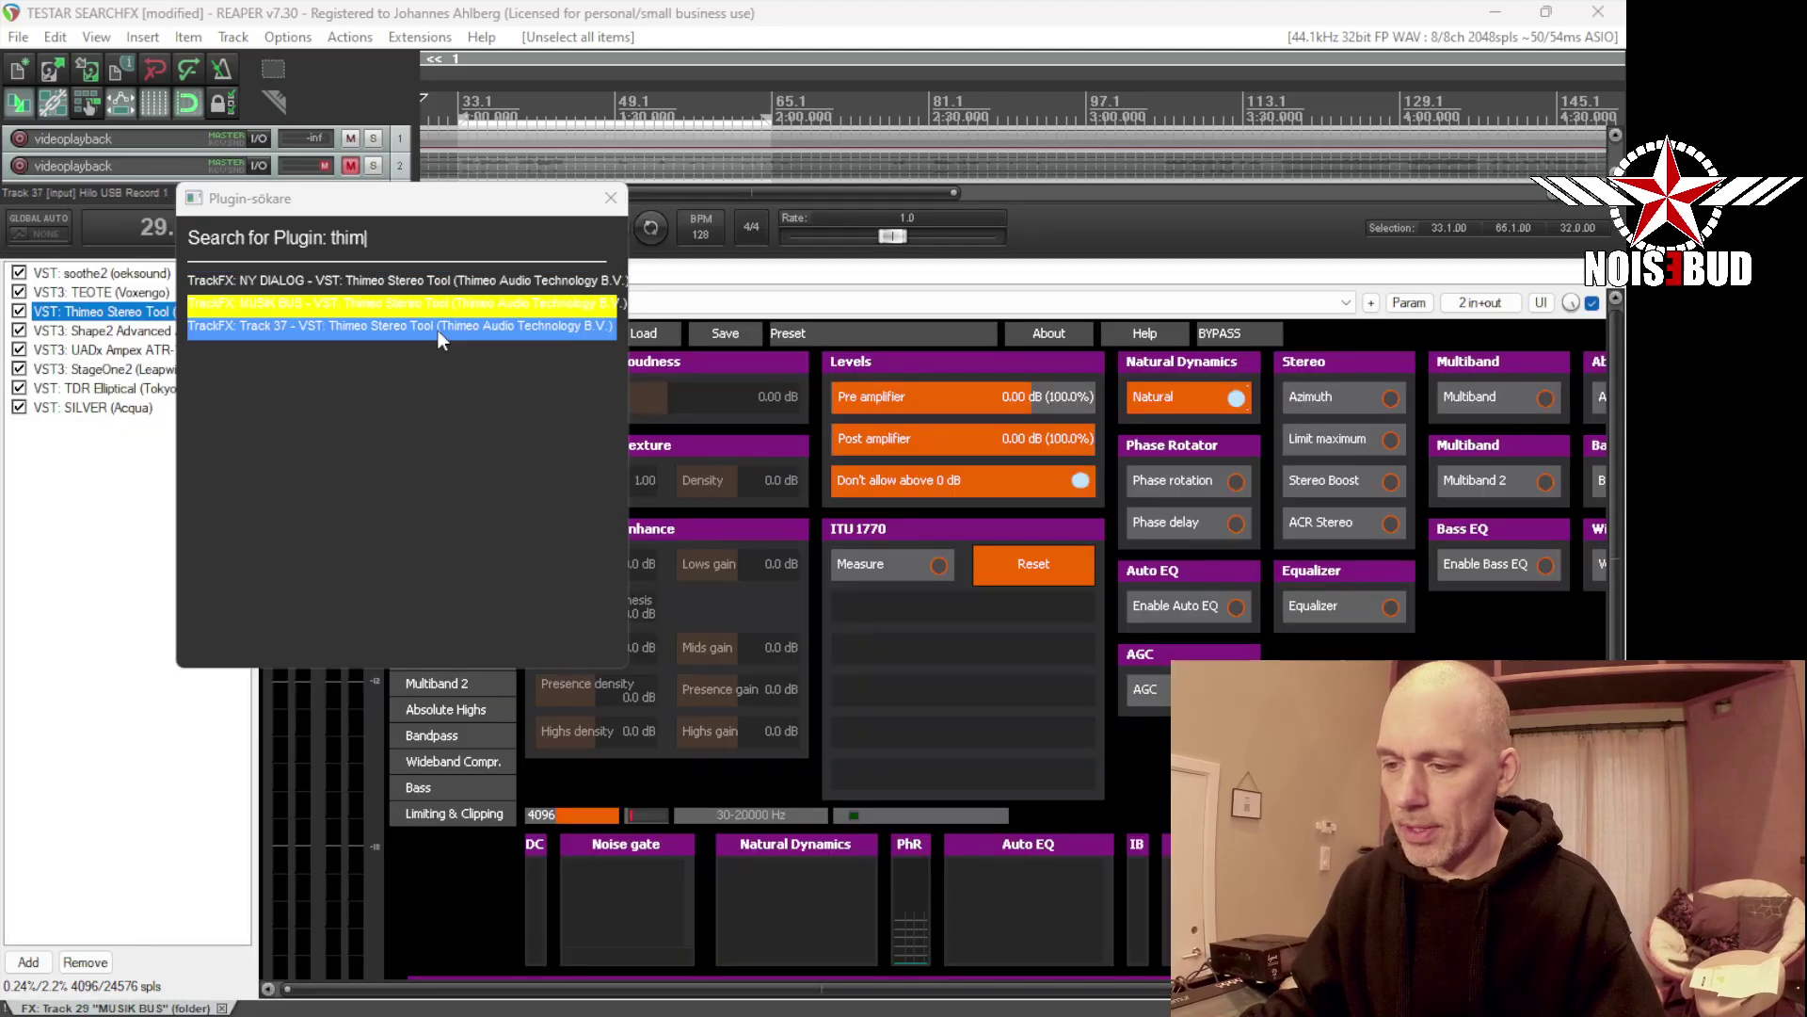
{"action": "left_click", "coordinate": [439, 327]}
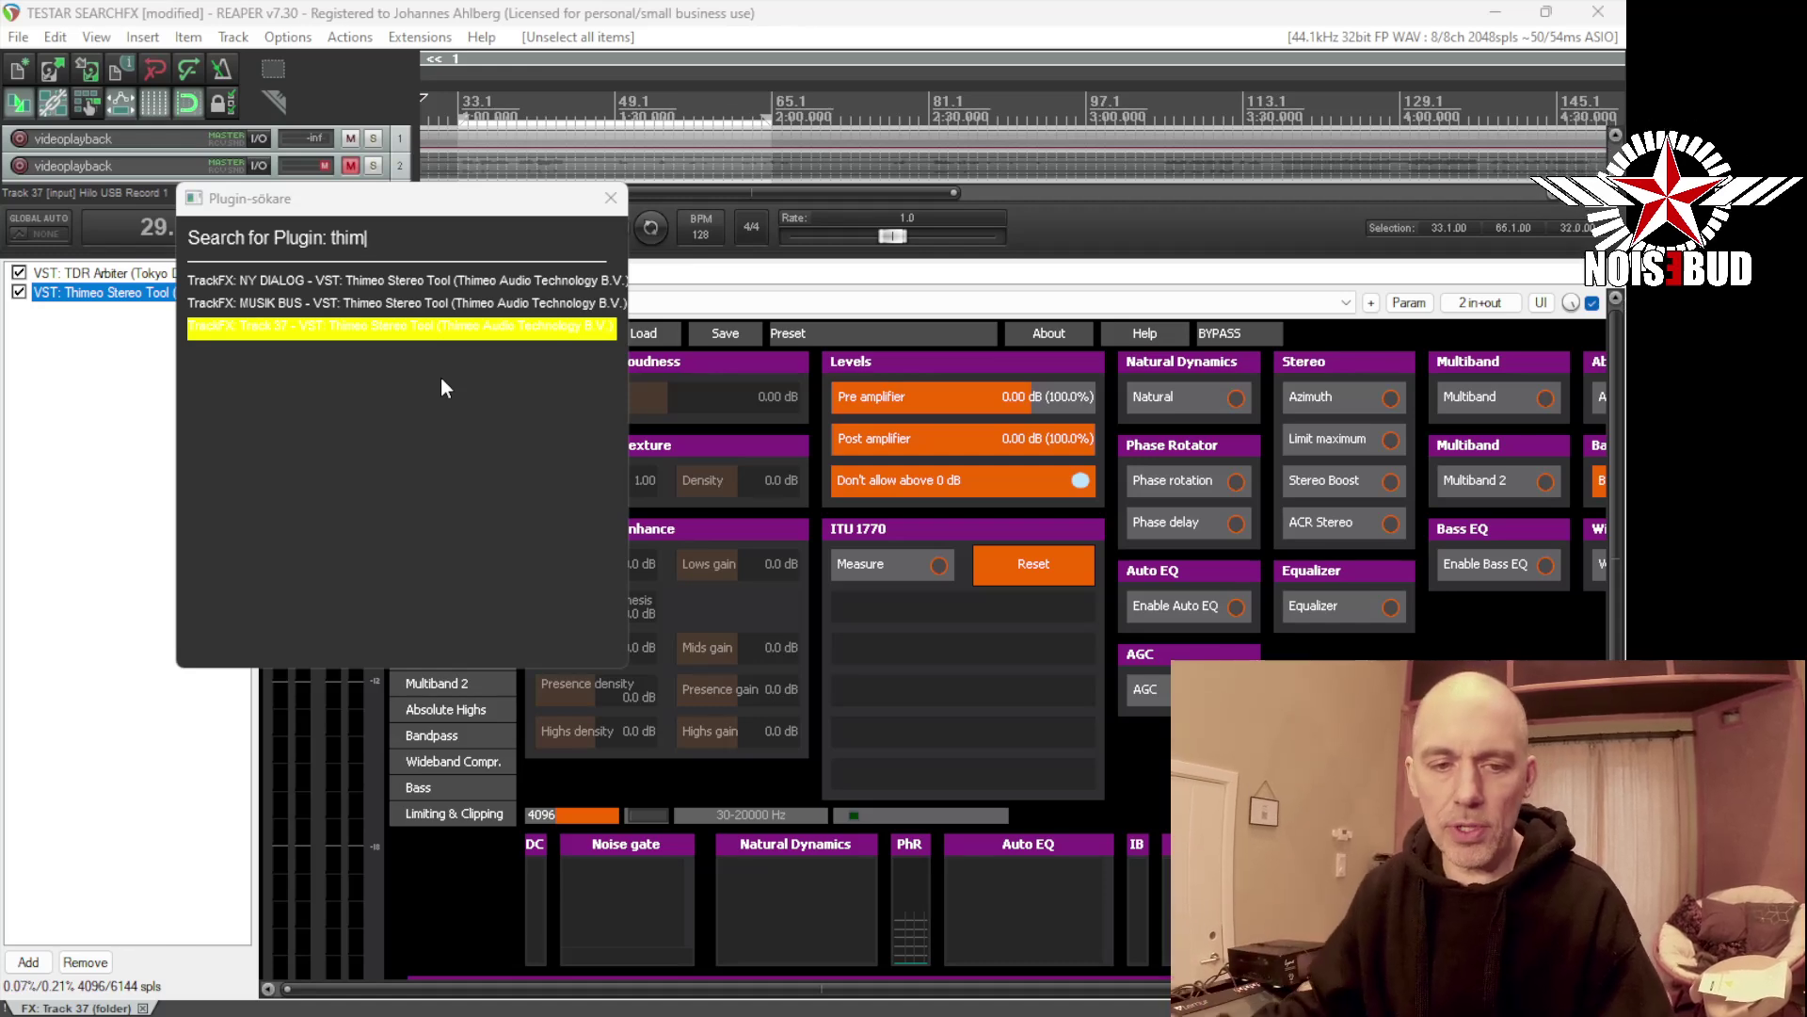
- Clear the plugin search text and search for "thim" again
{"action": "left_click", "coordinate": [393, 242]}
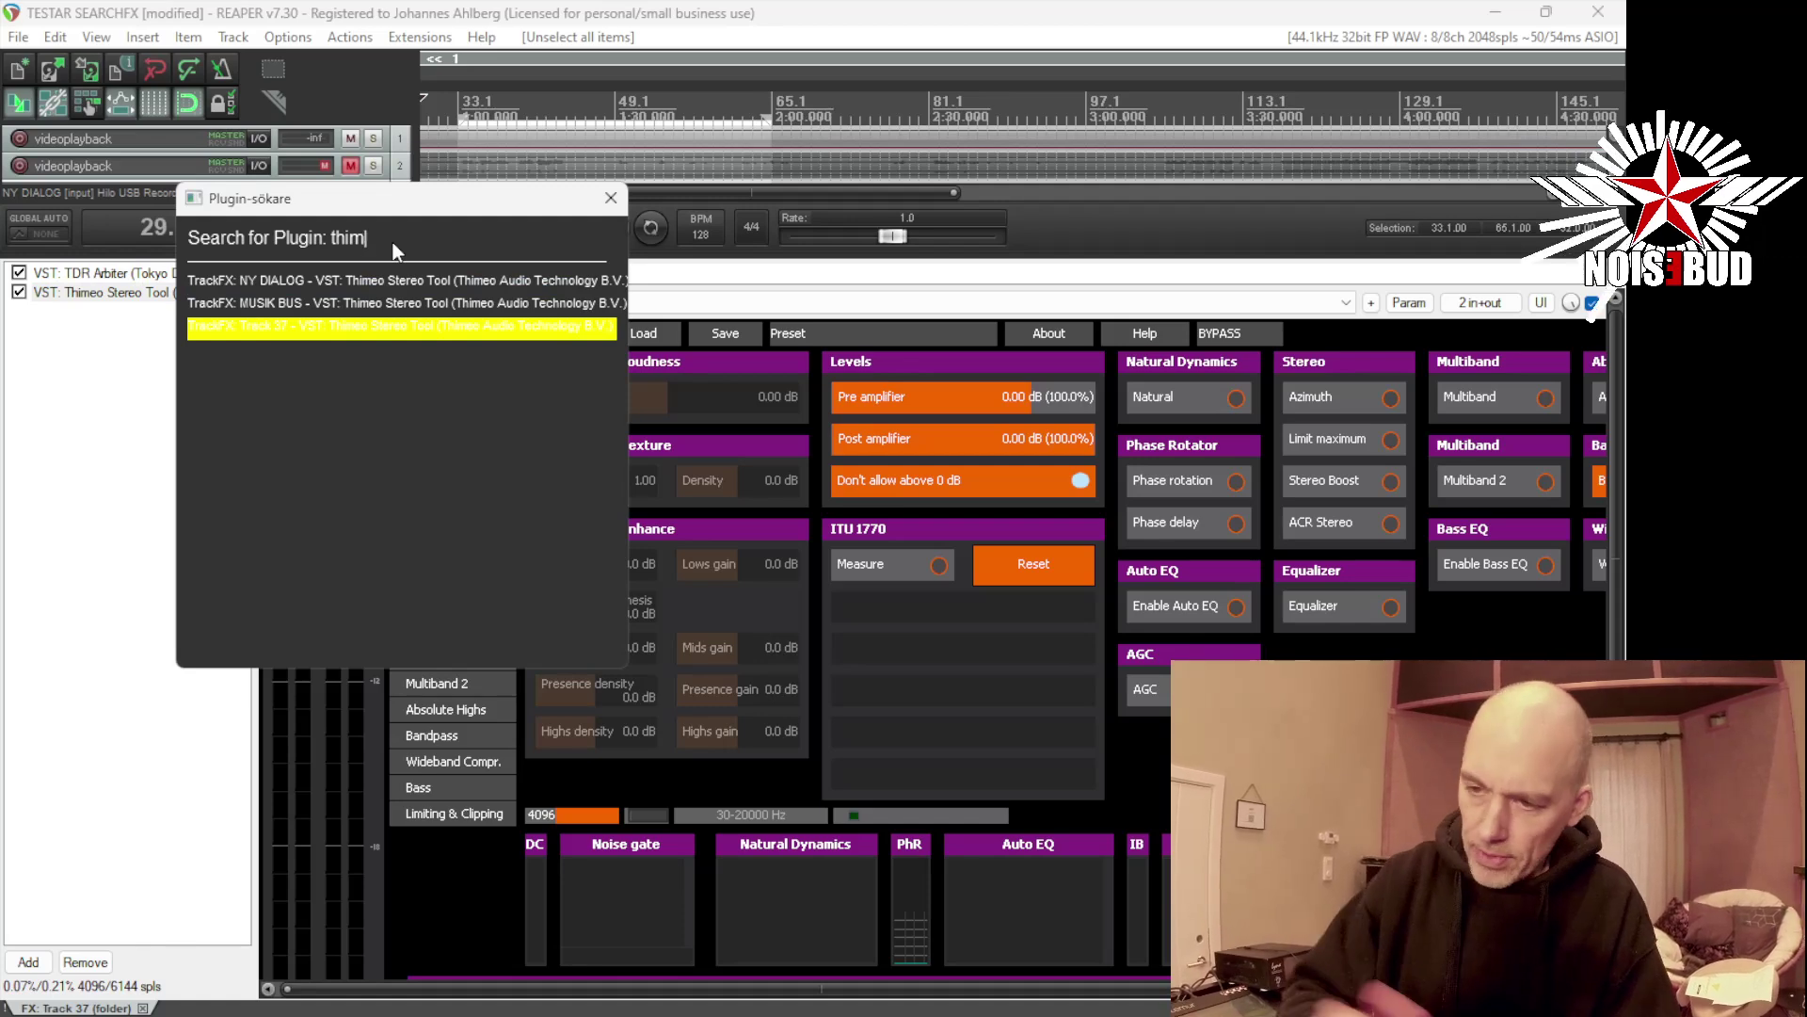
{"action": "key", "text": "BackSpace"}
{"action": "key", "text": "BackSpace"}
{"action": "key", "text": "BackSpace"}
{"action": "key", "text": "BackSpace"}
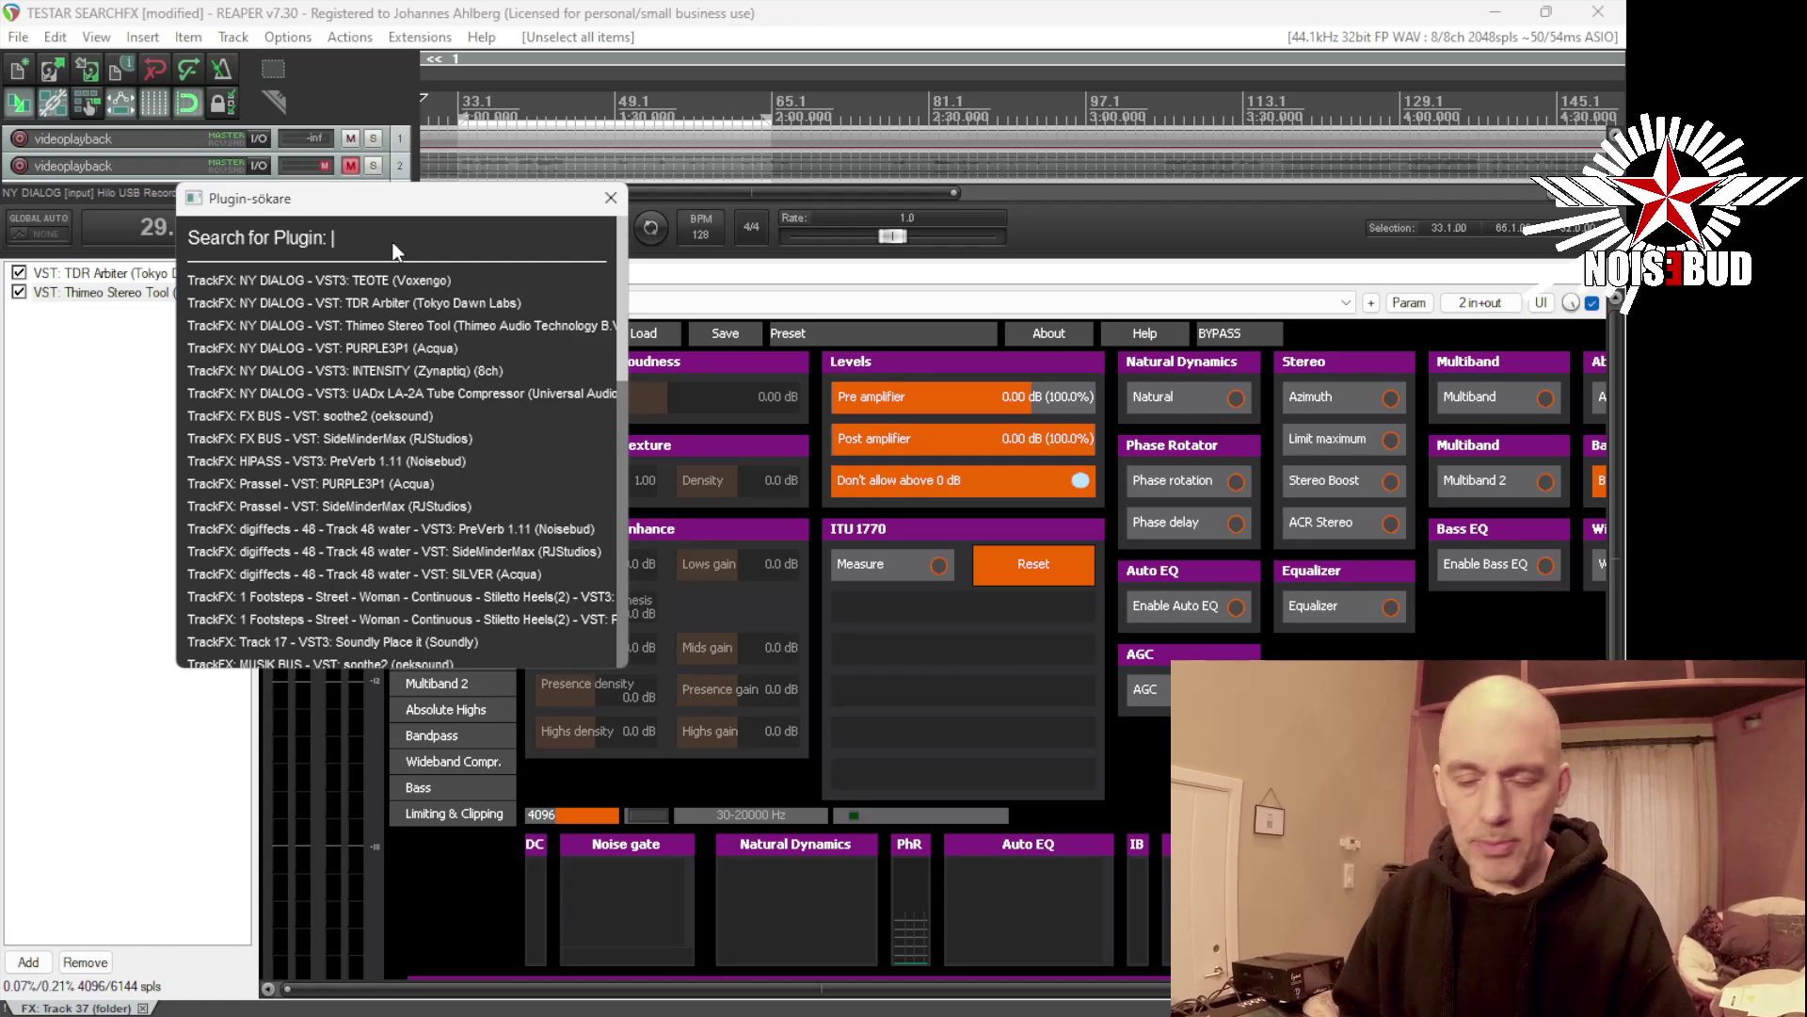
{"action": "type", "text": "thim"}
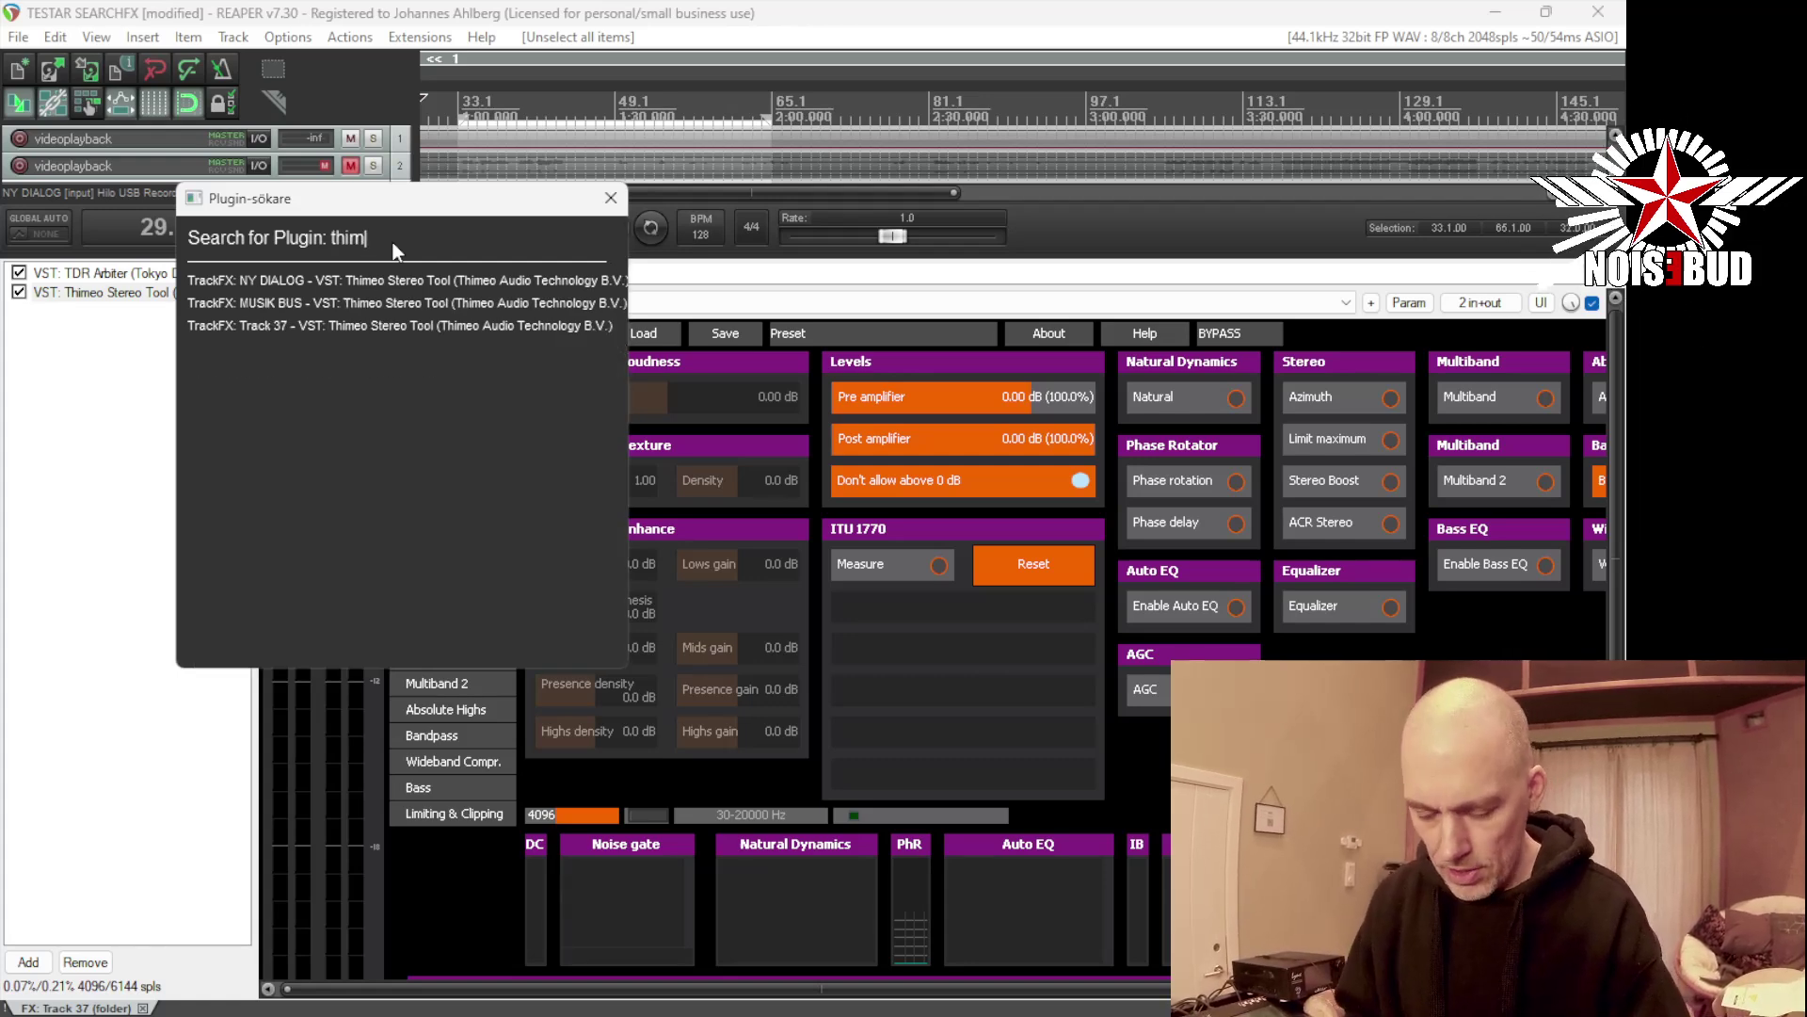
- Replace the whole search text with "arbi" to filter the effects list, and clear the search
{"action": "key", "text": "ctrl+a"}
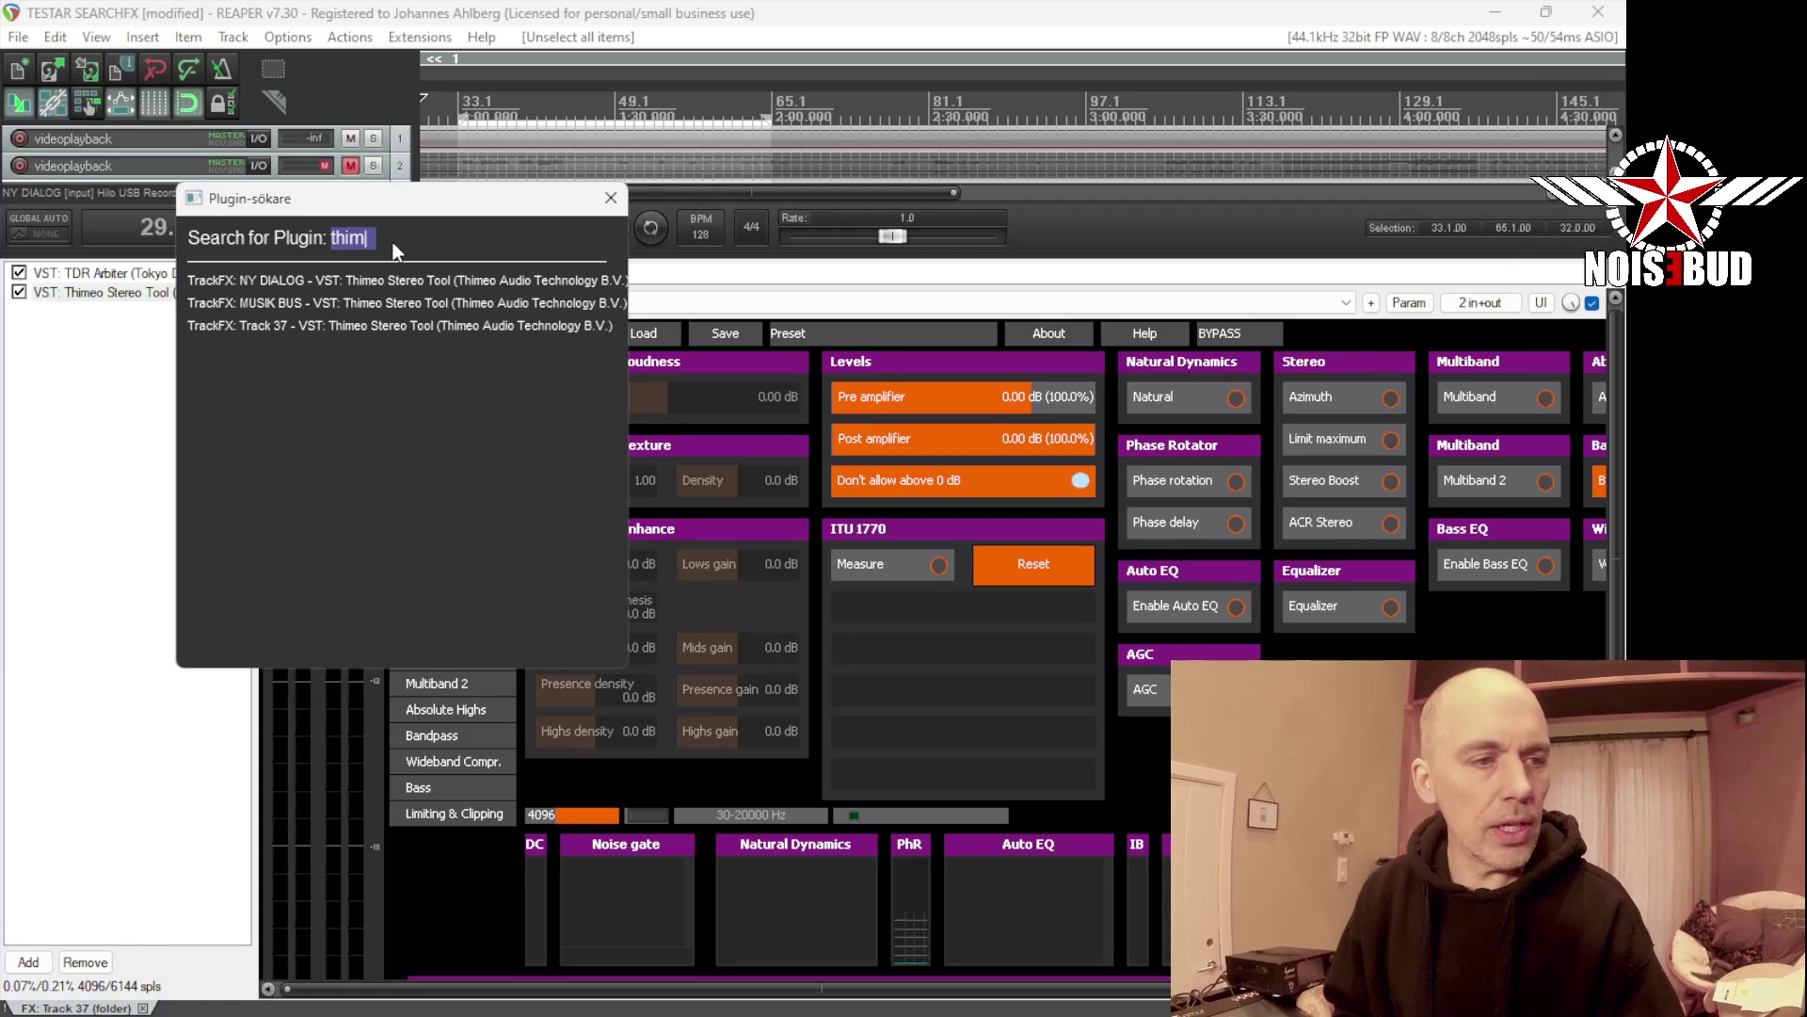
{"action": "key", "text": "BackSpace"}
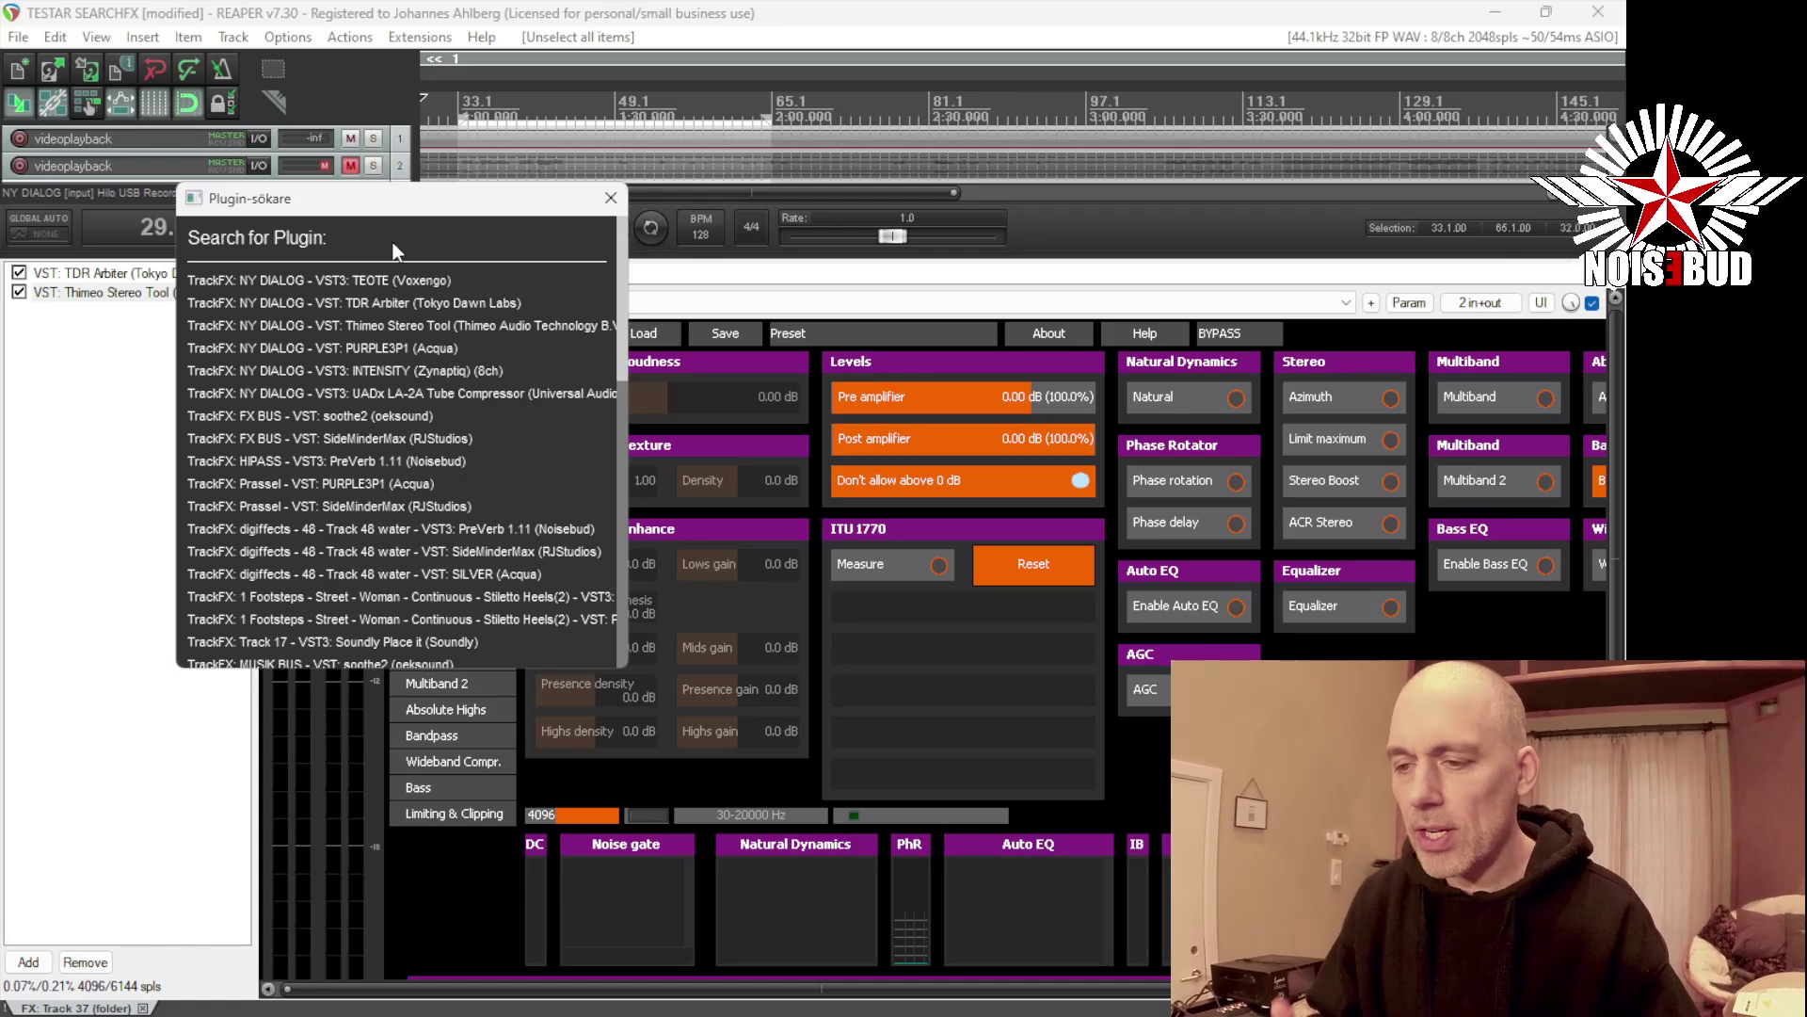
{"action": "type", "text": "arbi"}
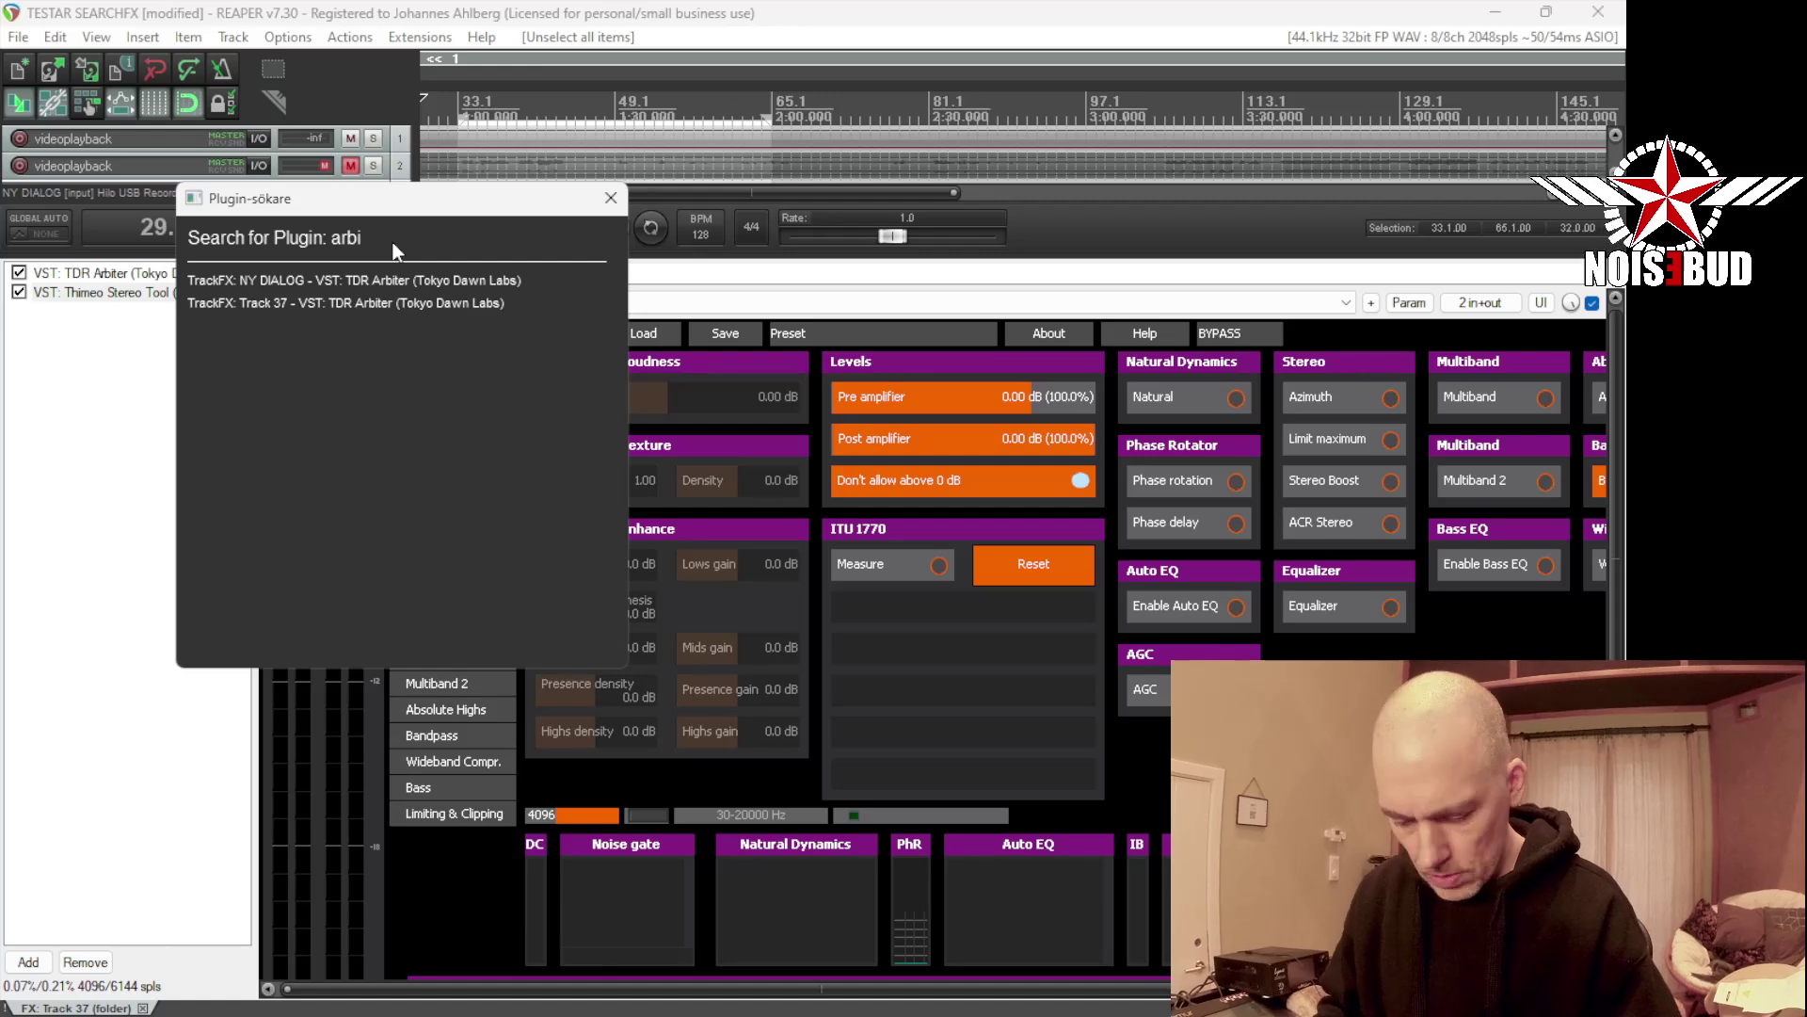
{"action": "key", "text": "ctrl+a"}
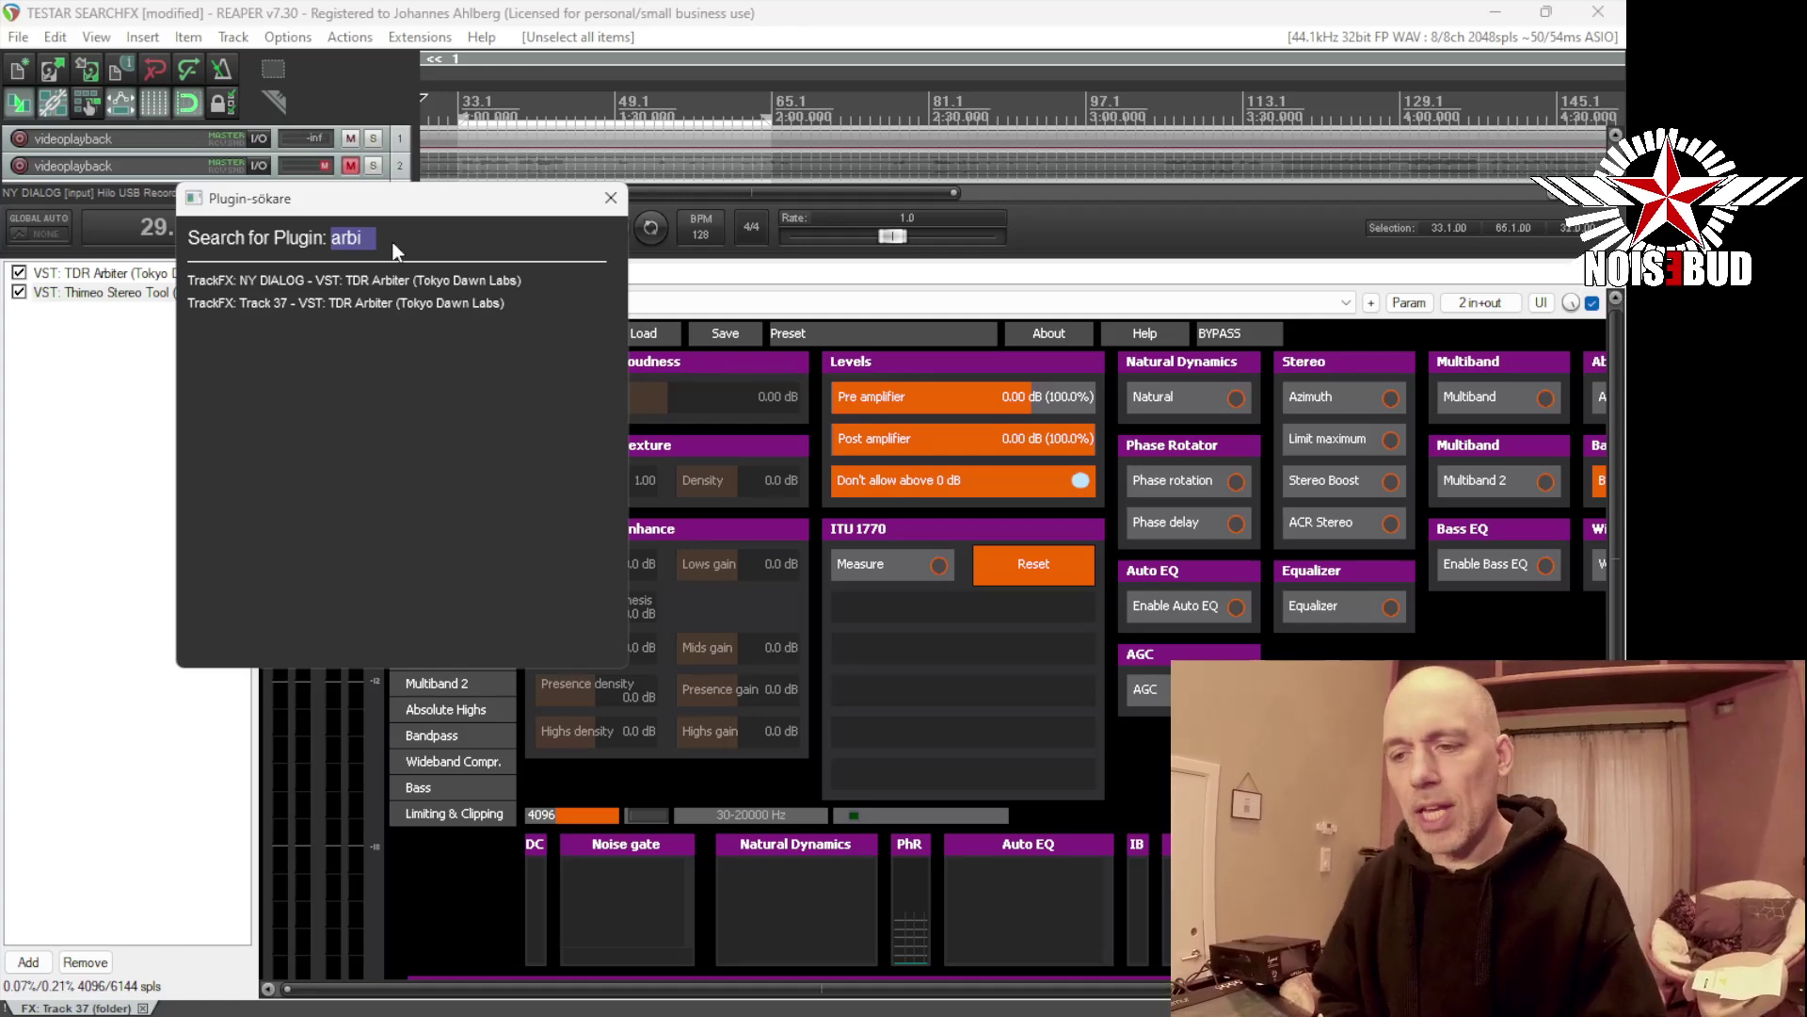
{"action": "key", "text": "BackSpace"}
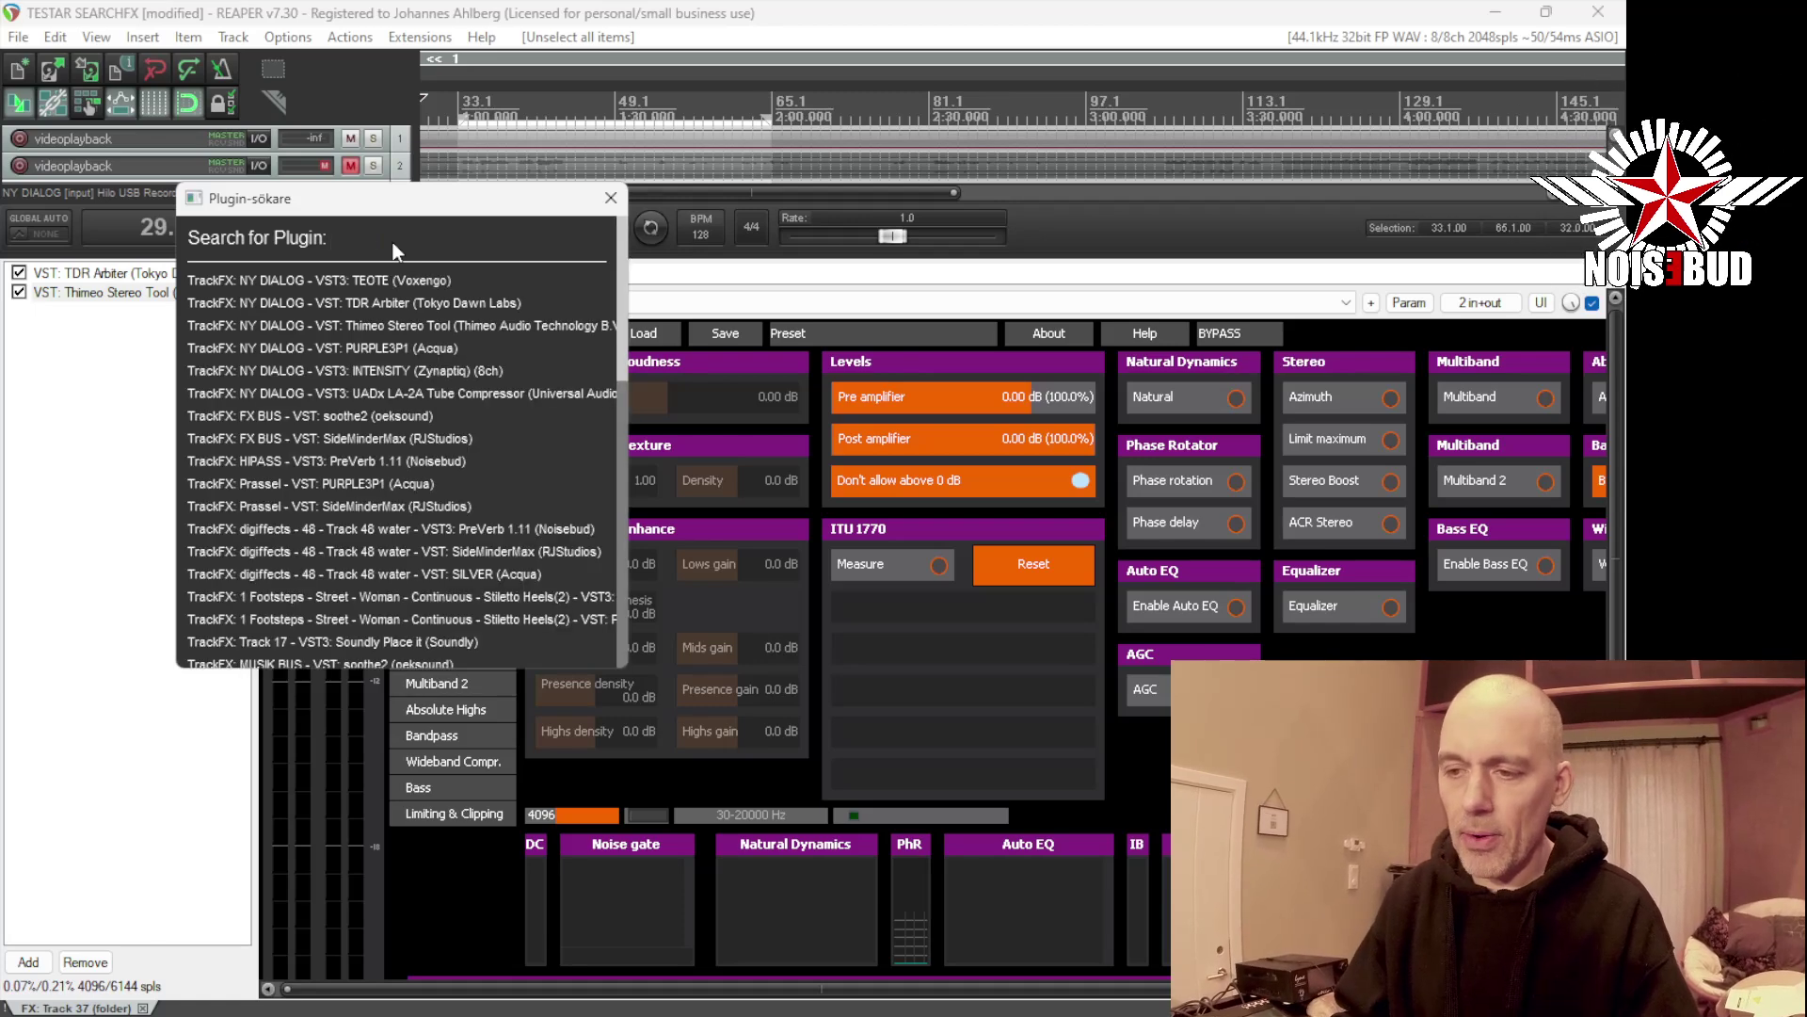